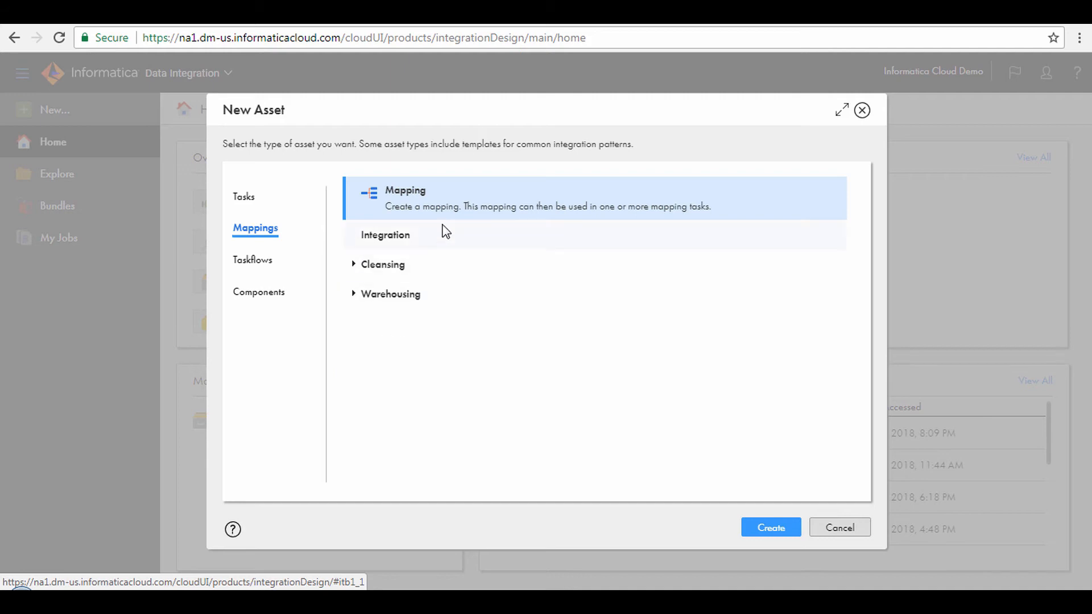
Step: Create a new blank mapping and name it Demo_MultiTarget
click(762, 527)
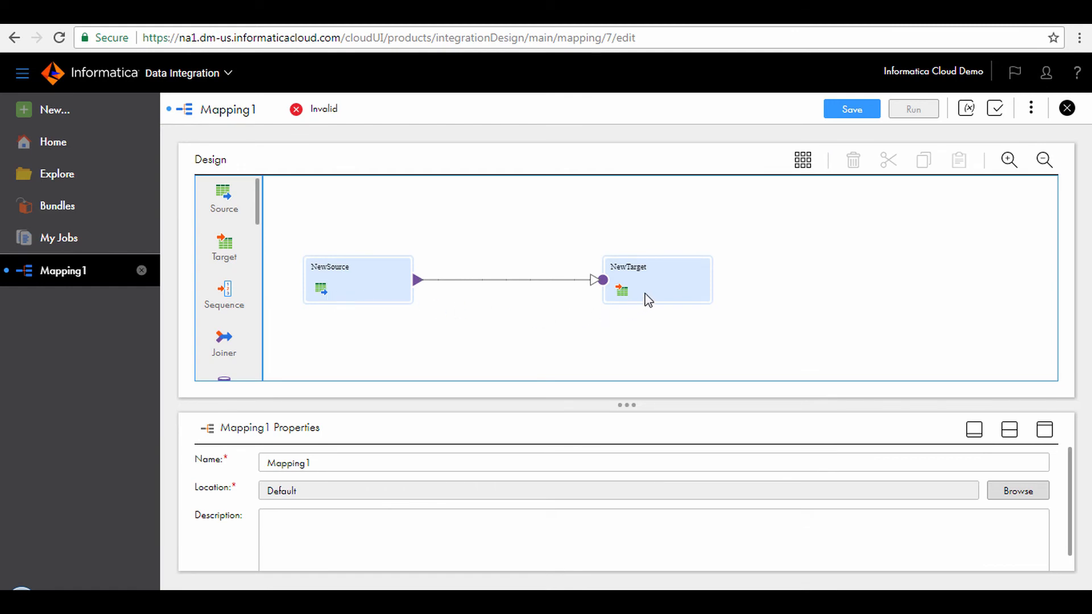
click(315, 460)
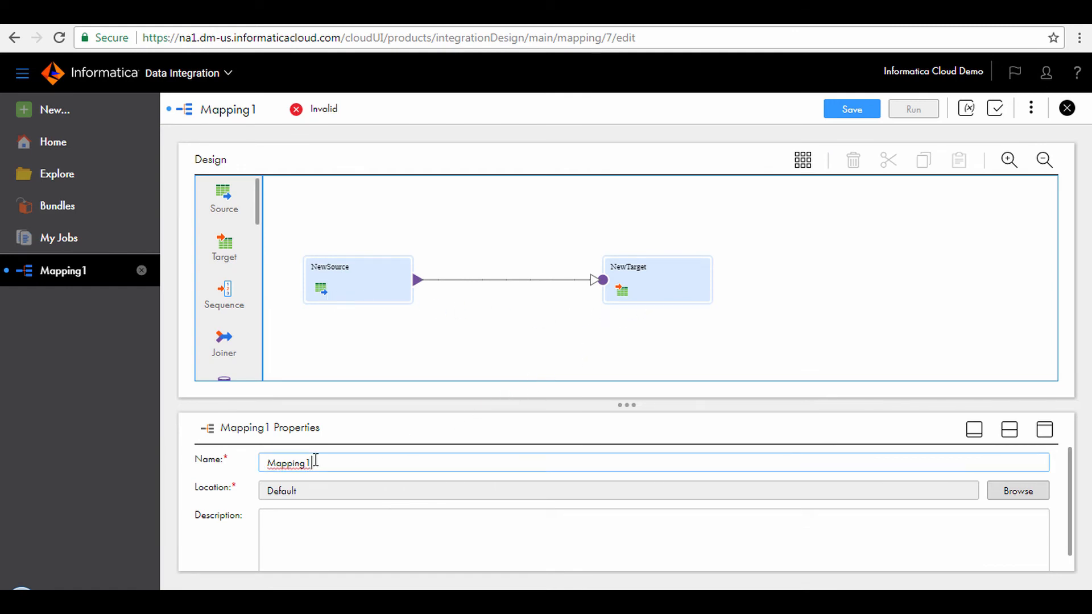
double_click(315, 461)
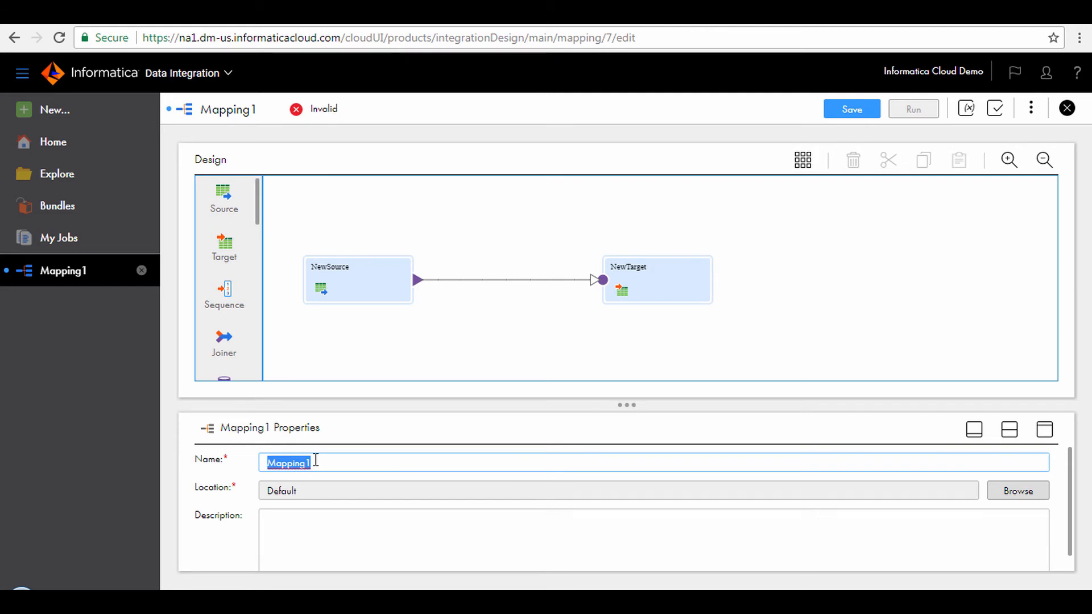
text(Demo_MultiTarget)
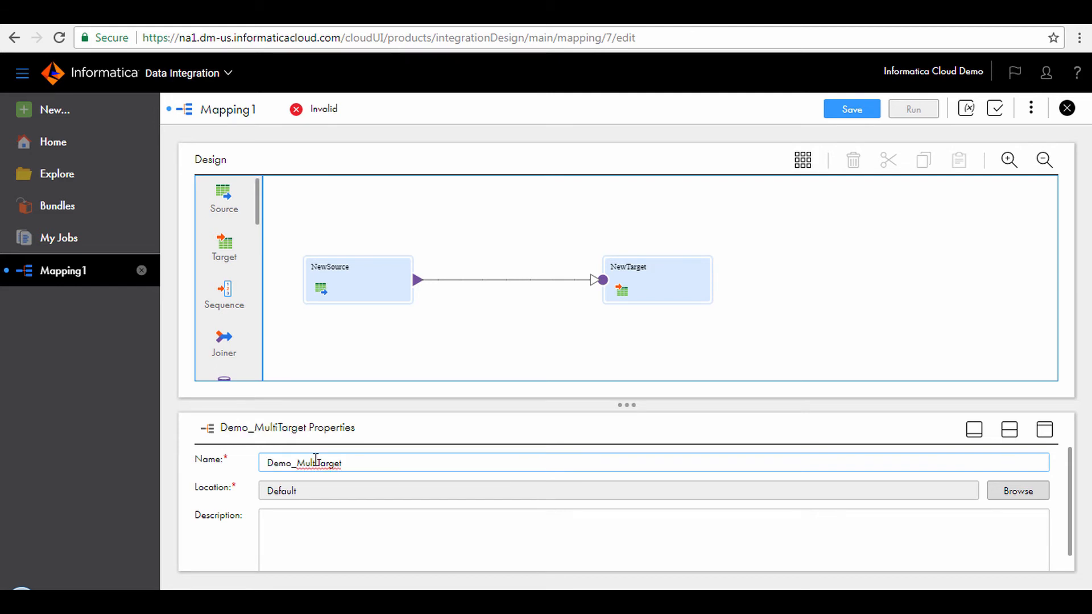
Step: Rename the NewSource transformation as SO_Salesforce
click(344, 289)
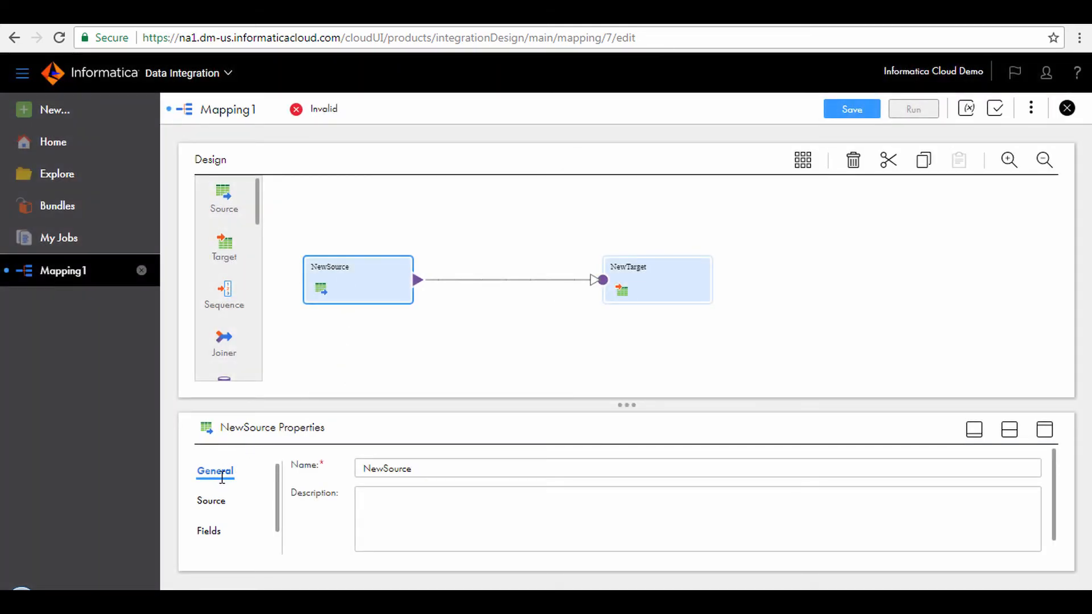
double_click(390, 474)
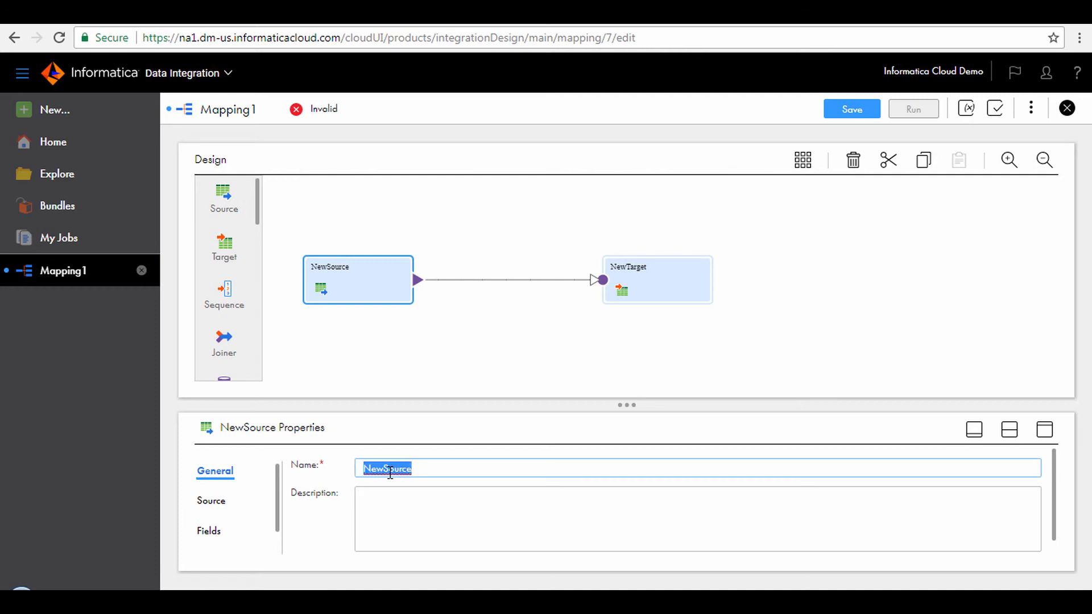
text(SO_Salesforce)
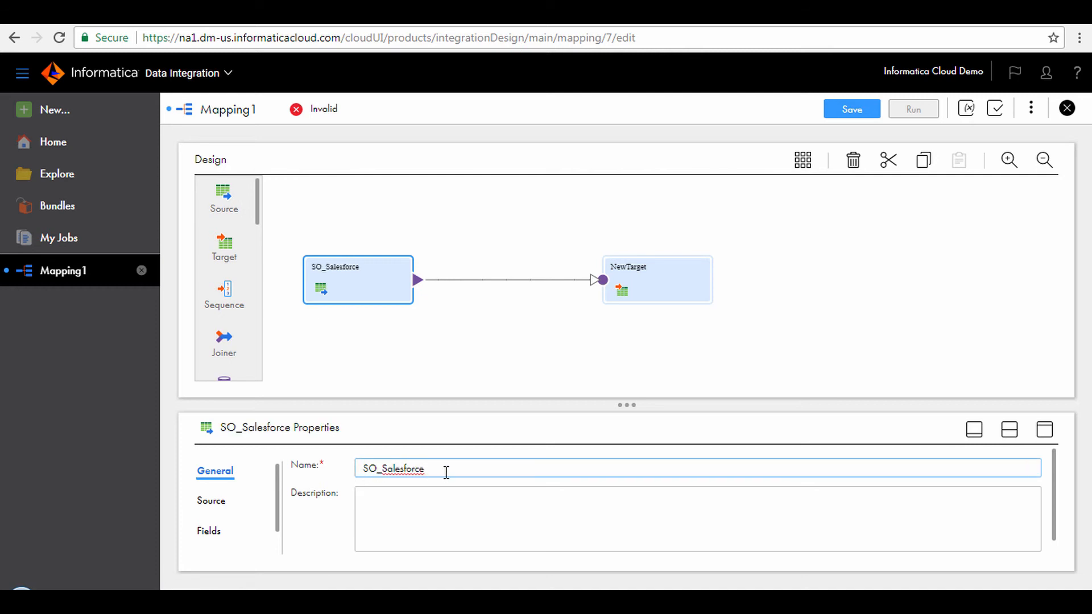
Step: Set the connection of the SO_Salesforce source to XX_SFDCDeveloper
click(209, 502)
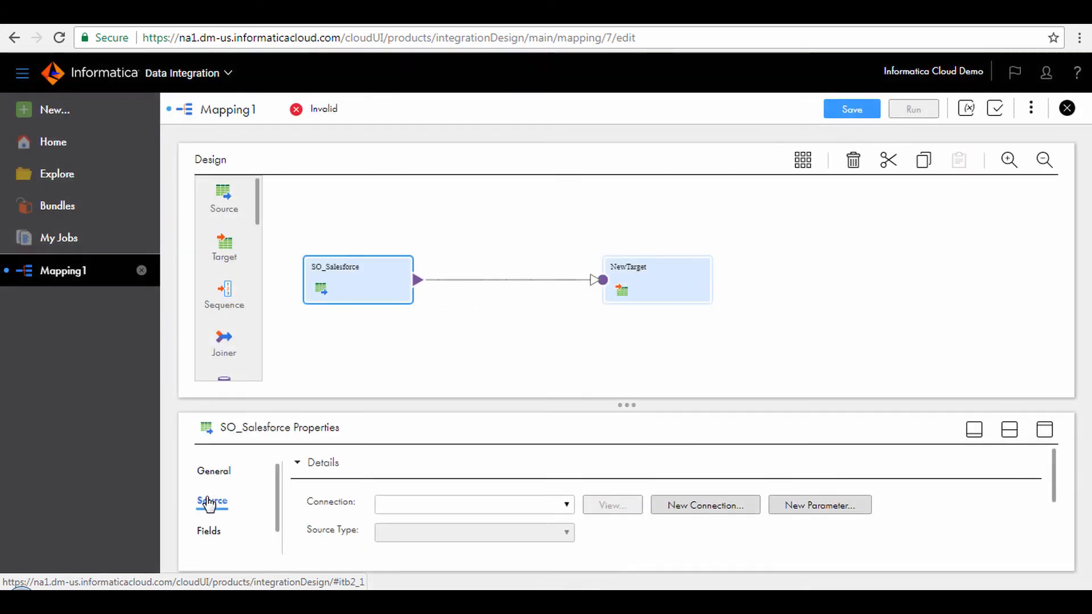
click(401, 506)
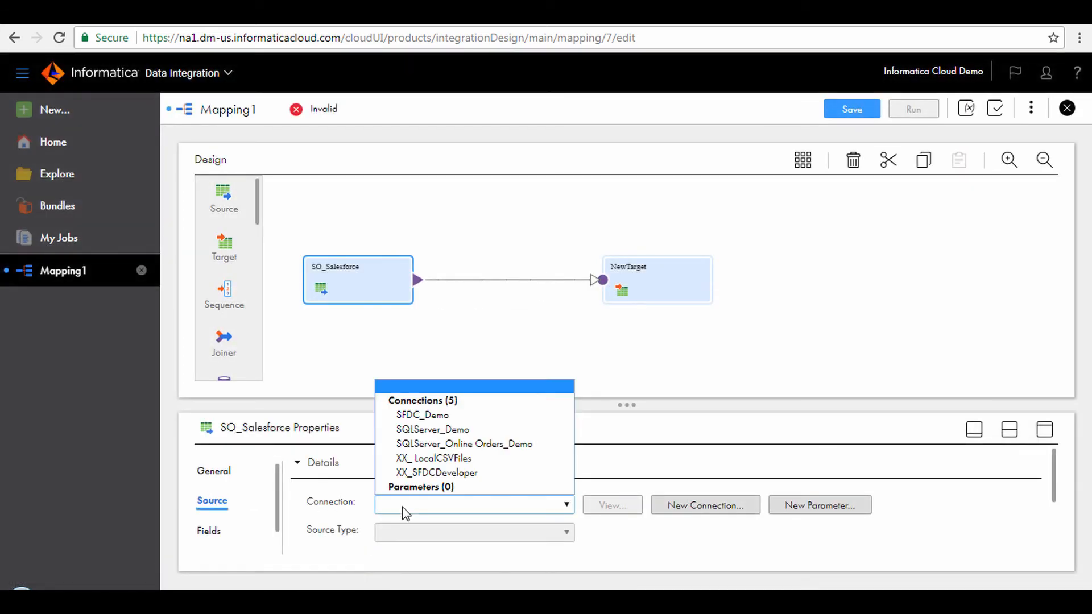
click(443, 482)
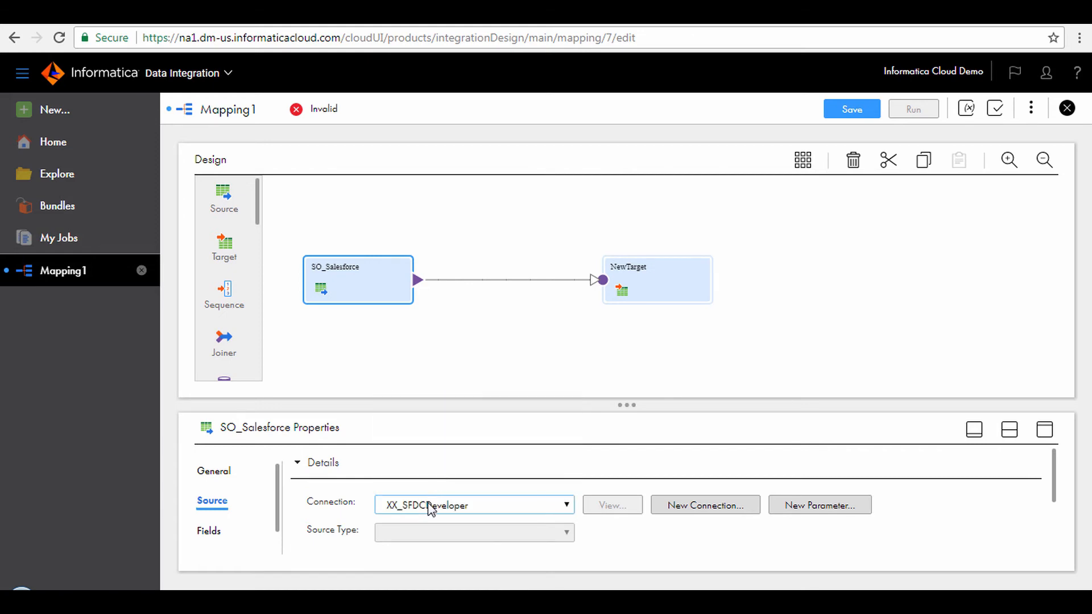
Step: Search the source objects for opportunity and choose Opportunity as the single source object of SO_Salesforce
drag(624, 406, 620, 334)
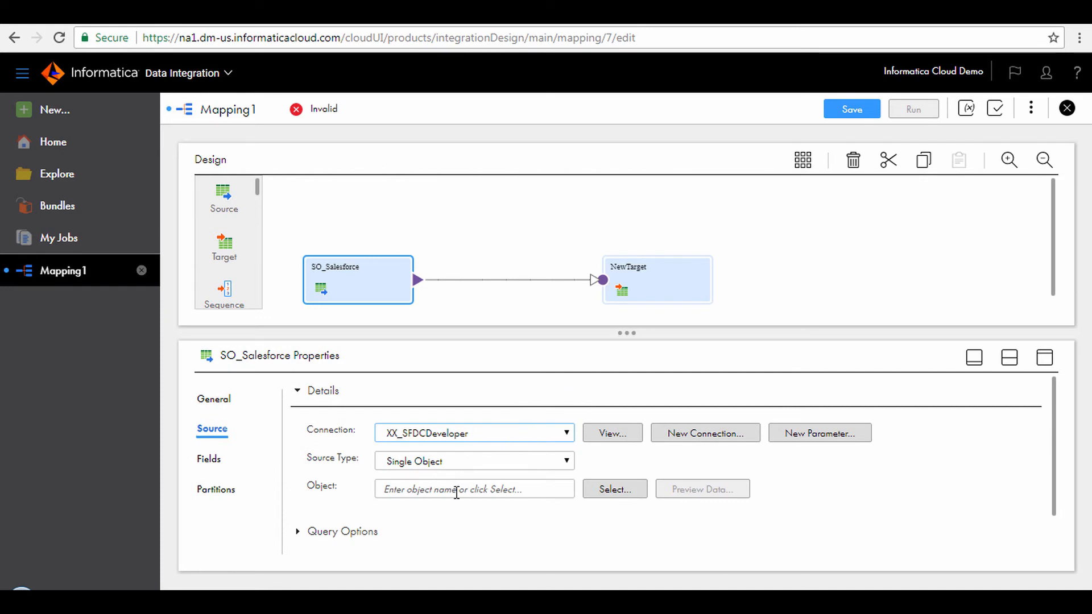
click(613, 492)
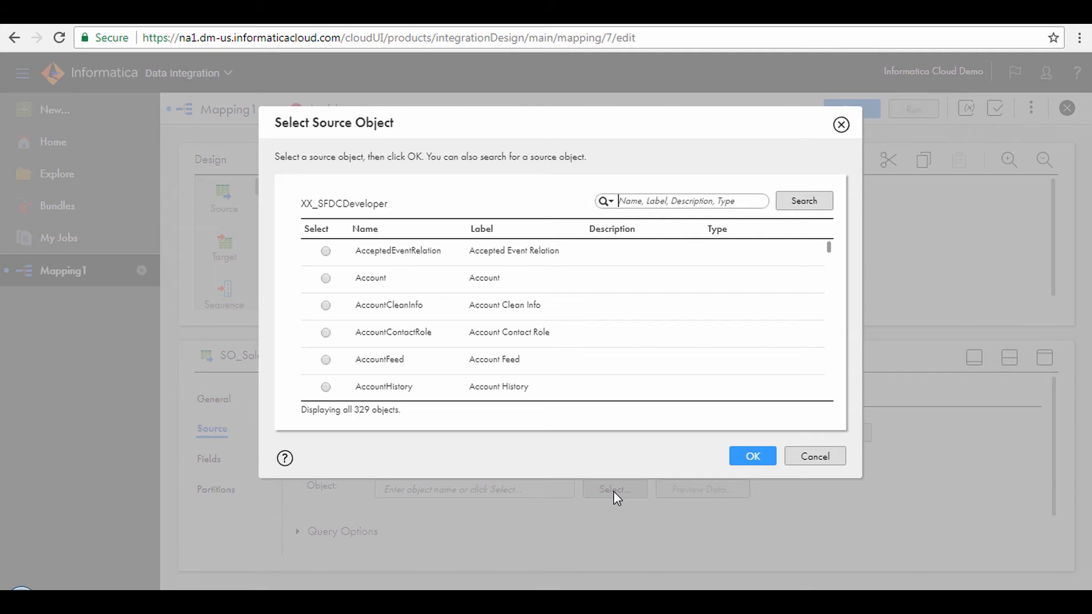
text(opportunity)
key(Return)
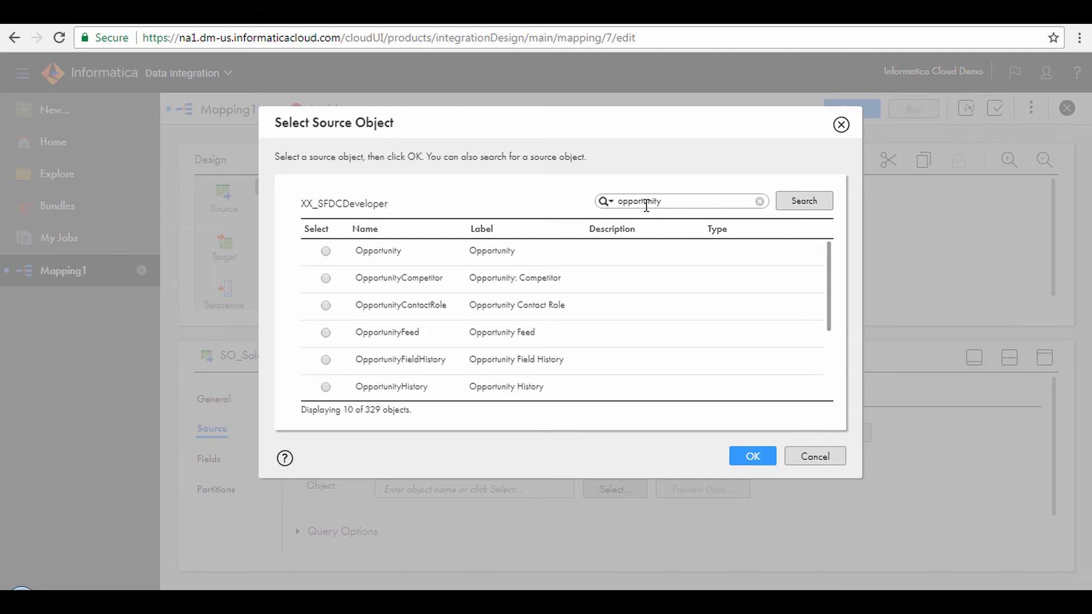
click(386, 251)
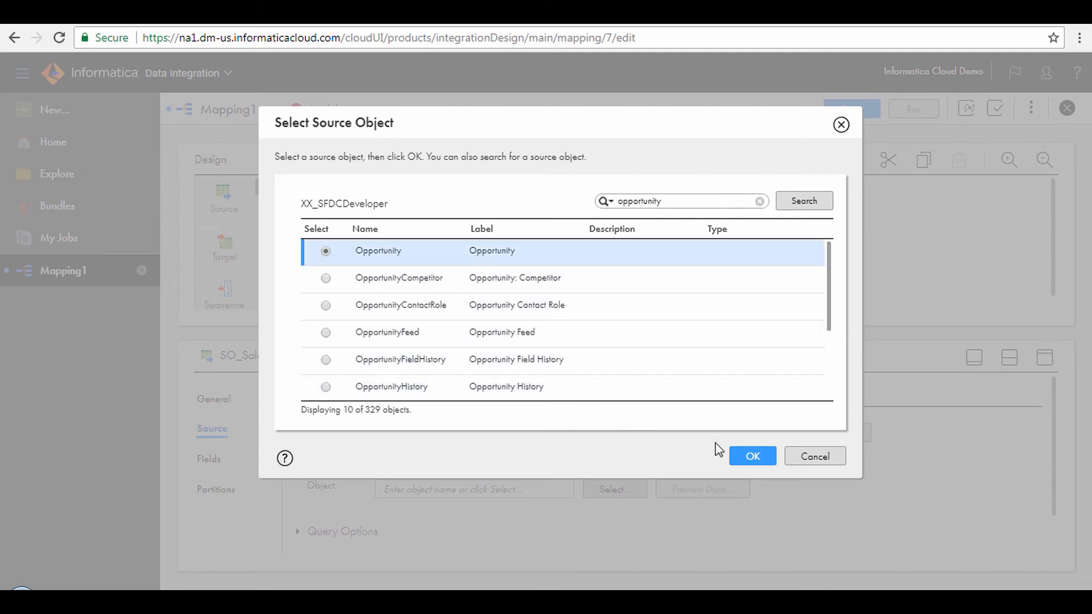
click(749, 459)
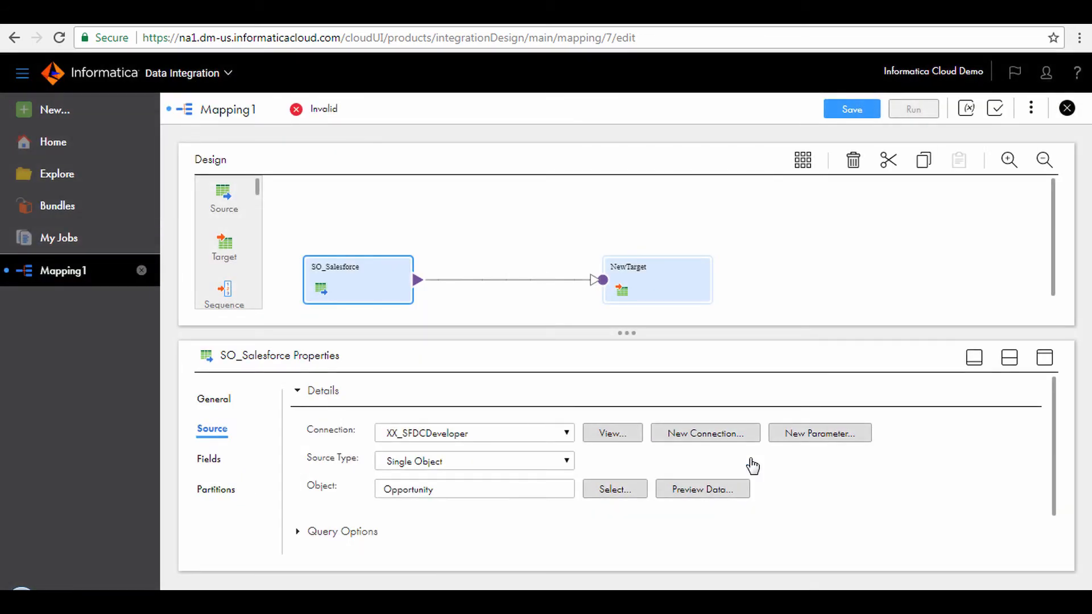
Step: Delete the link between SO_Salesforce and NewTarget
click(529, 280)
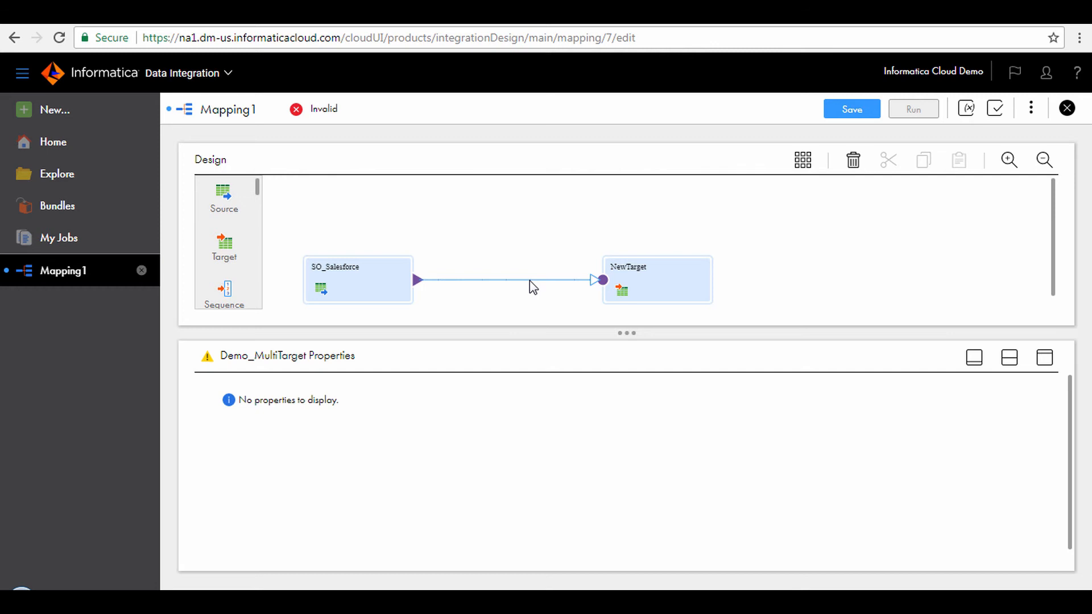
click(854, 162)
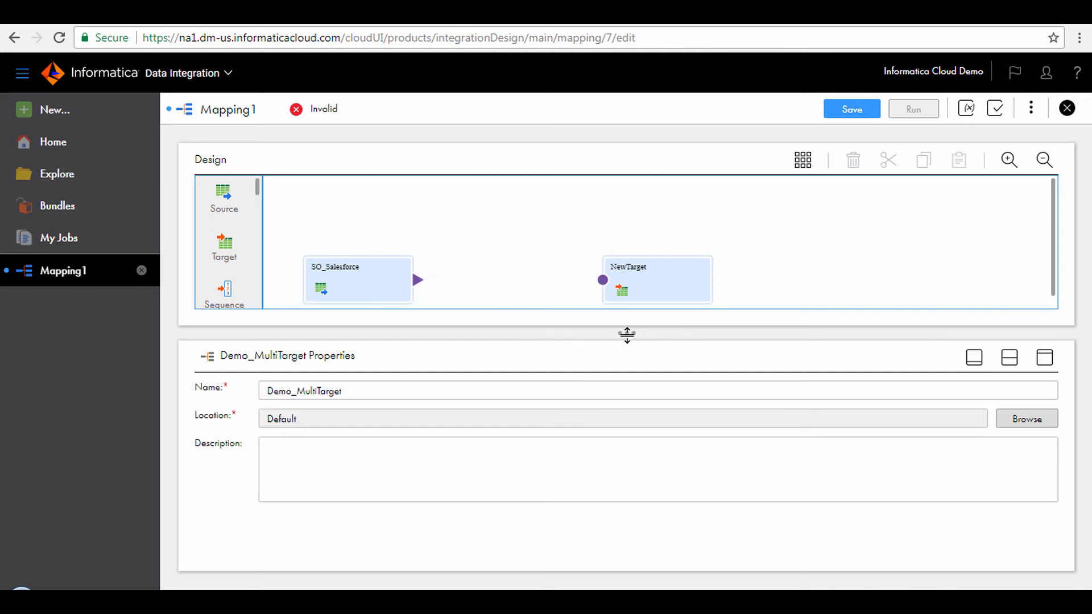
Step: Add a Filter transformation between source and target, fed by SO_Salesforce, and name it FIL_RouteHighProbOpptys
drag(627, 334, 619, 412)
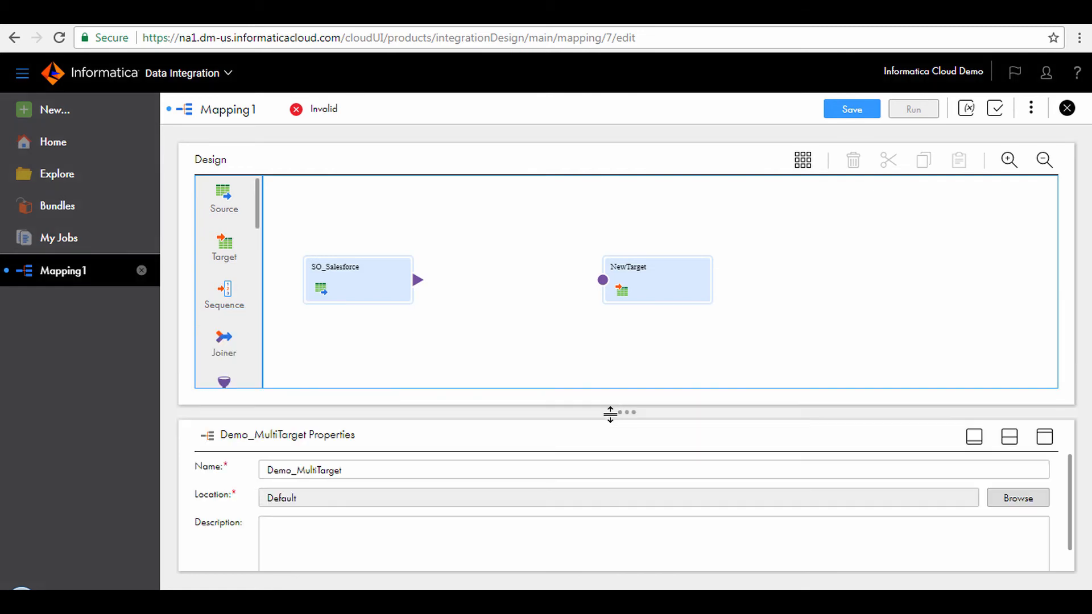
scroll(229, 281, down, 3)
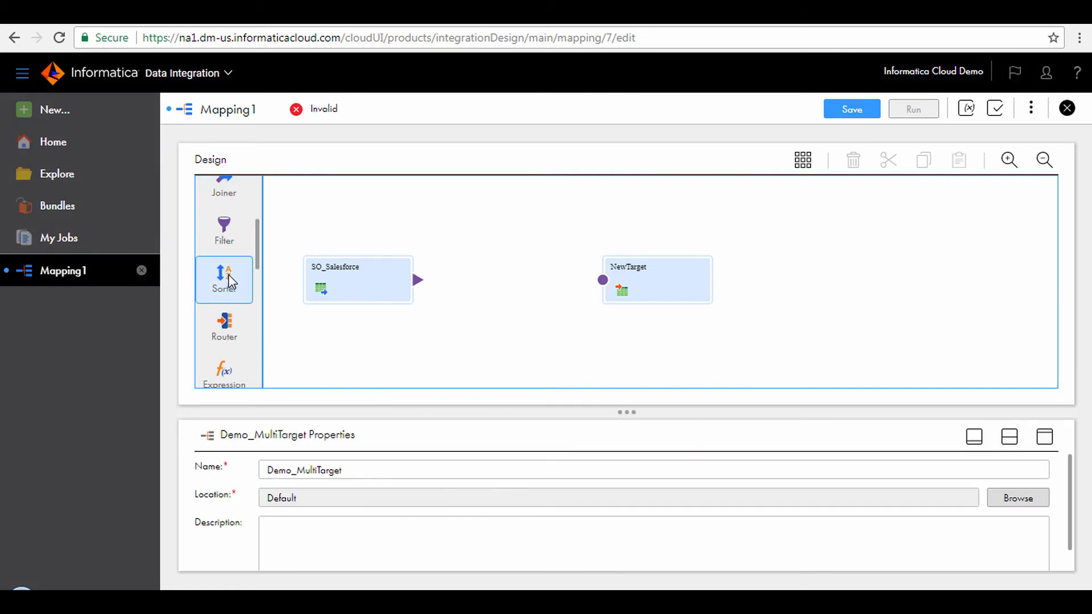
drag(225, 236, 469, 295)
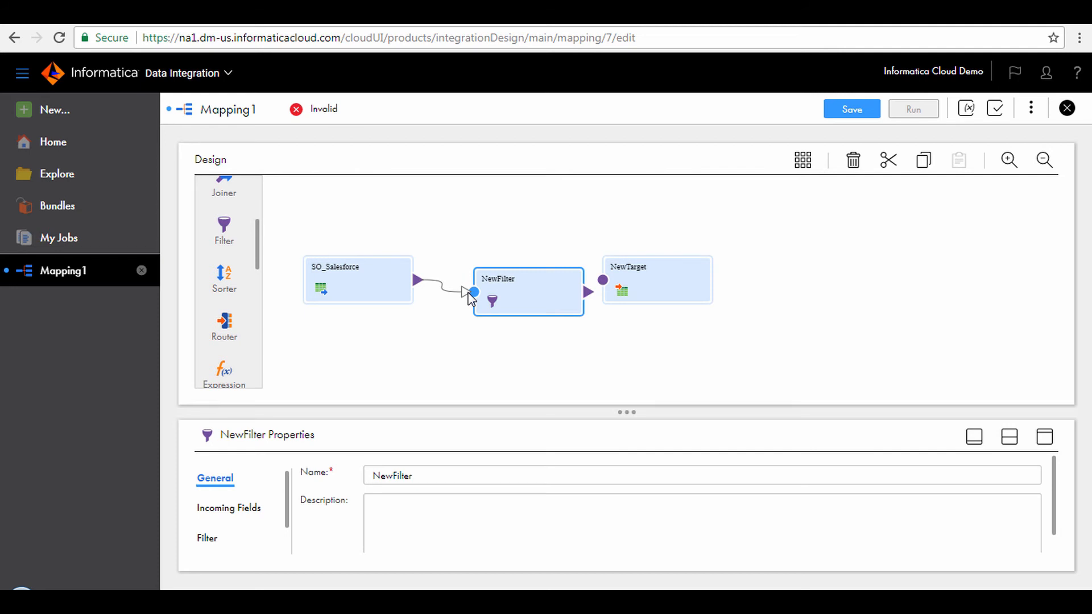
double_click(404, 475)
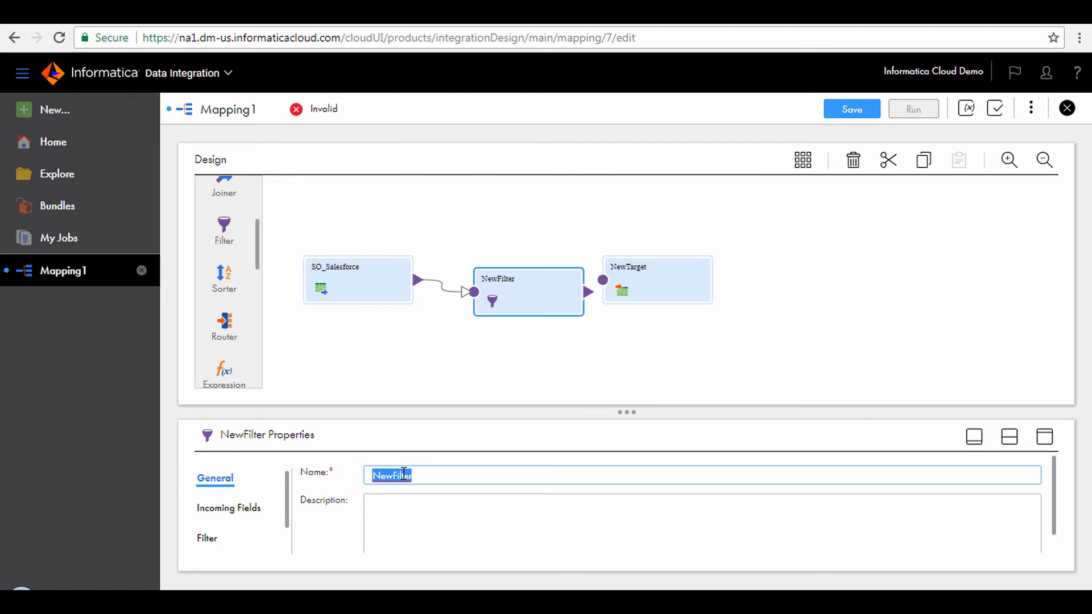
text(FIL_RouteHighProbOpptys)
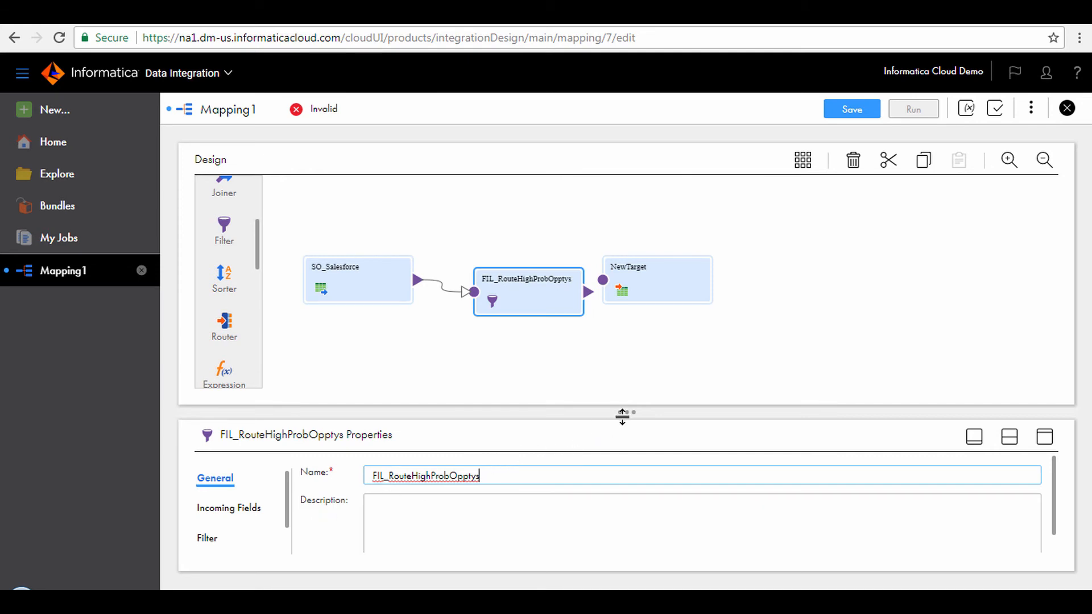
Step: Add a simple filter condition to FIL_RouteHighProbOpptys: Probability >= (Greater than or equals) 70
drag(625, 411, 630, 362)
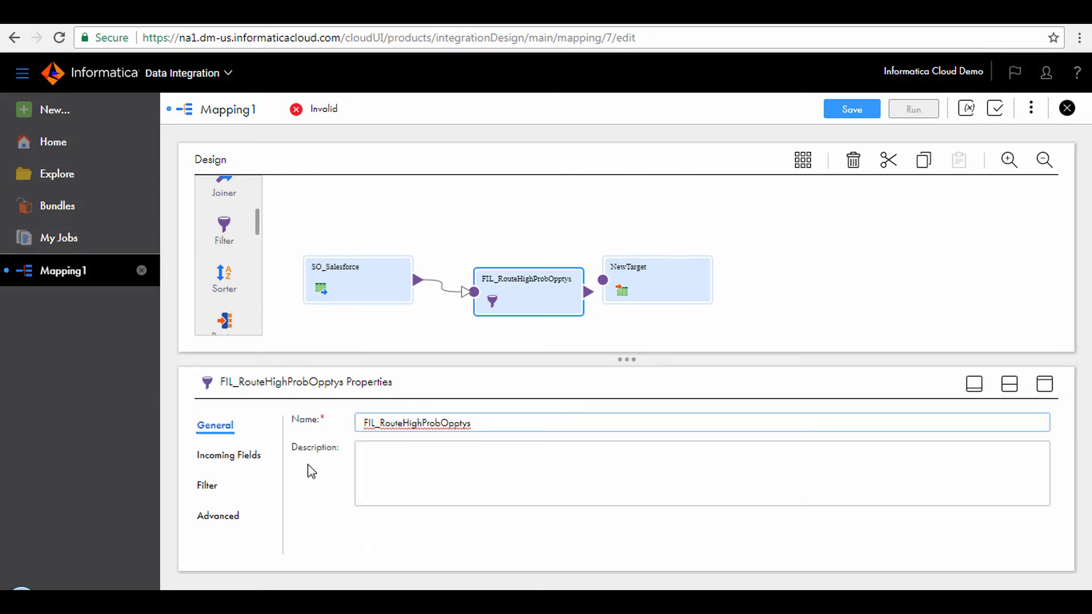
click(208, 488)
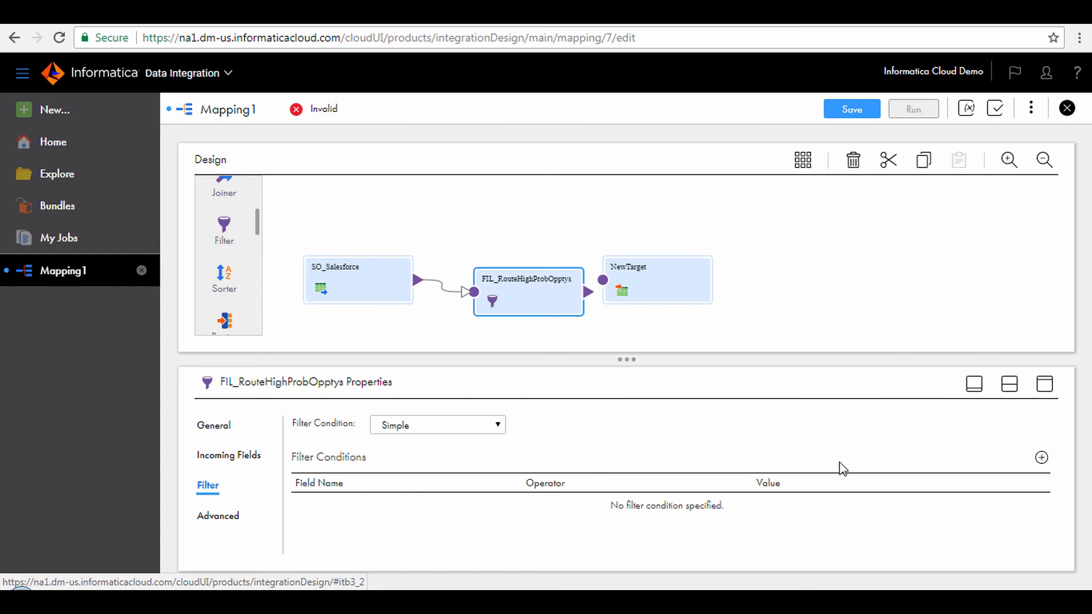
click(1041, 458)
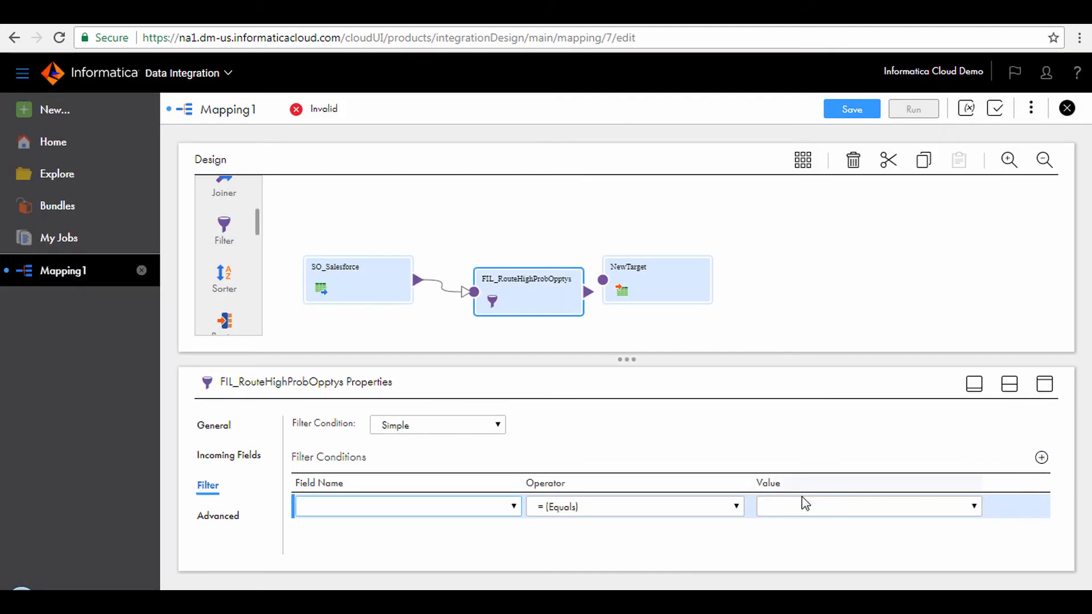
click(513, 506)
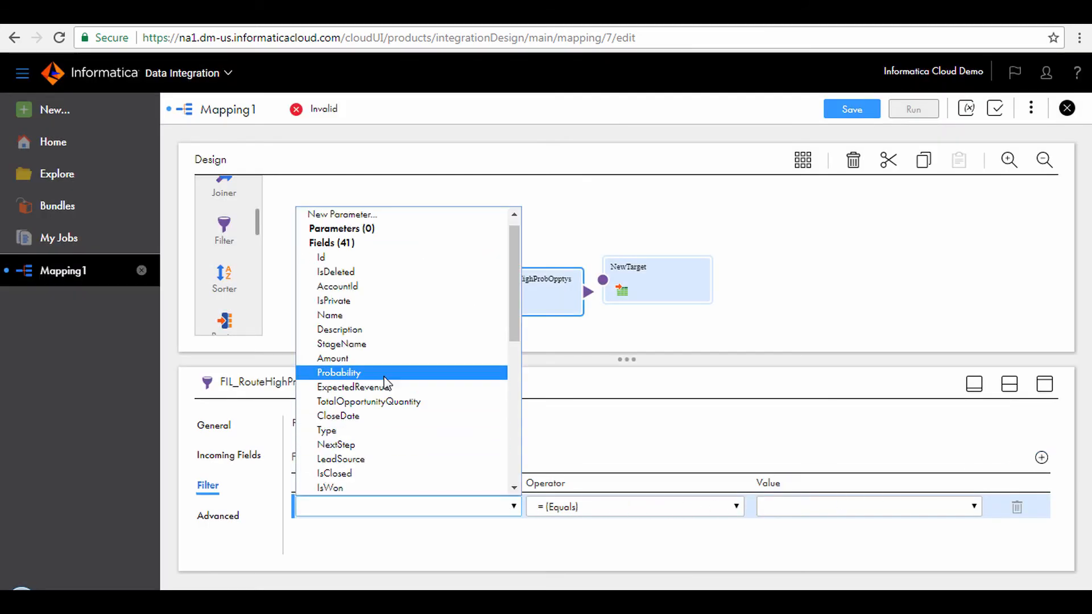
click(339, 372)
click(602, 500)
click(614, 477)
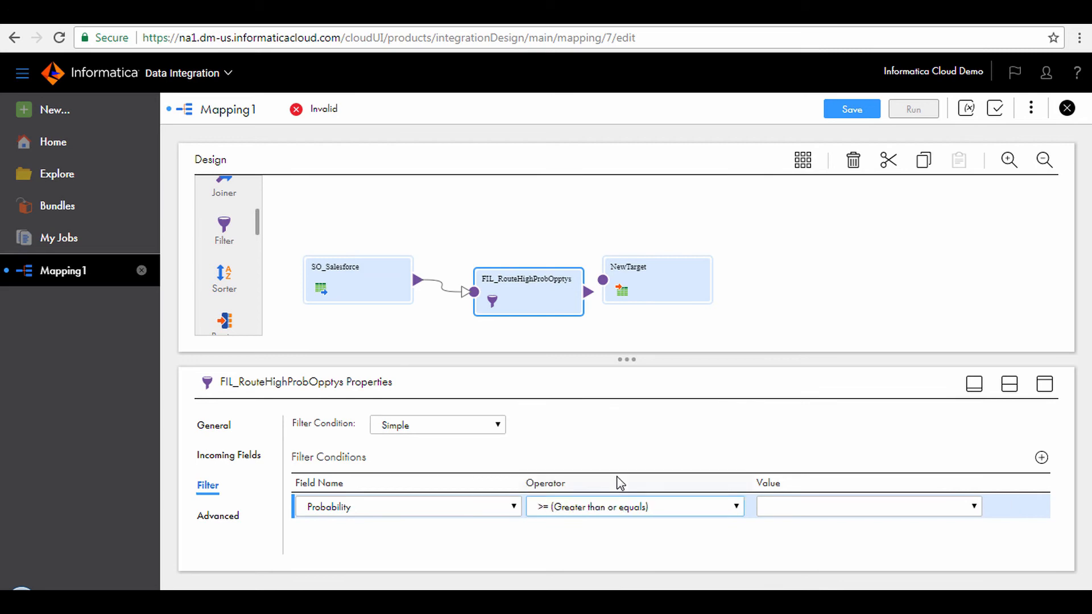
click(787, 506)
text(70)
Step: Link the output of FIL_RouteHighProbOpptys to NewTarget and shift the target slightly away from the filter
drag(588, 292, 603, 283)
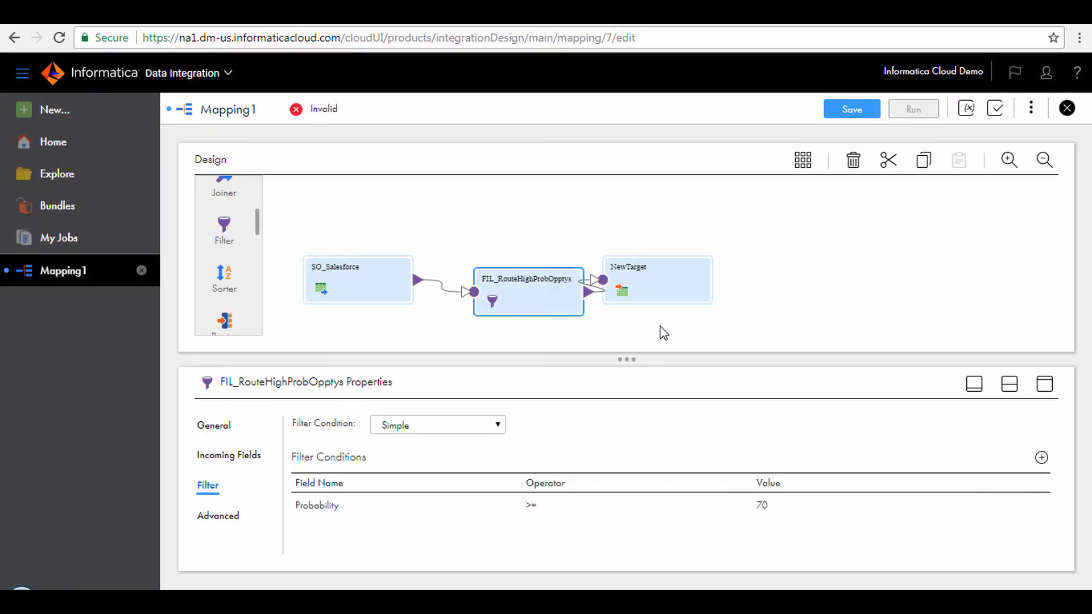
drag(666, 286, 691, 286)
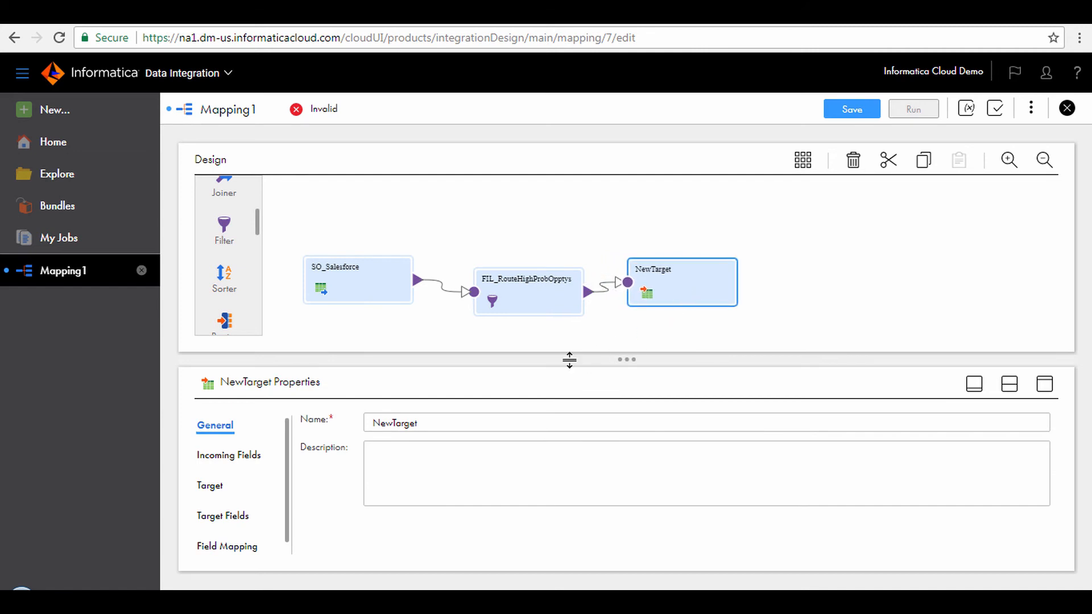
Step: Rename the target transformation as TG_HighProbOpptys and auto-arrange the mapping layout
double_click(446, 421)
text(TG_HighProbOpptys)
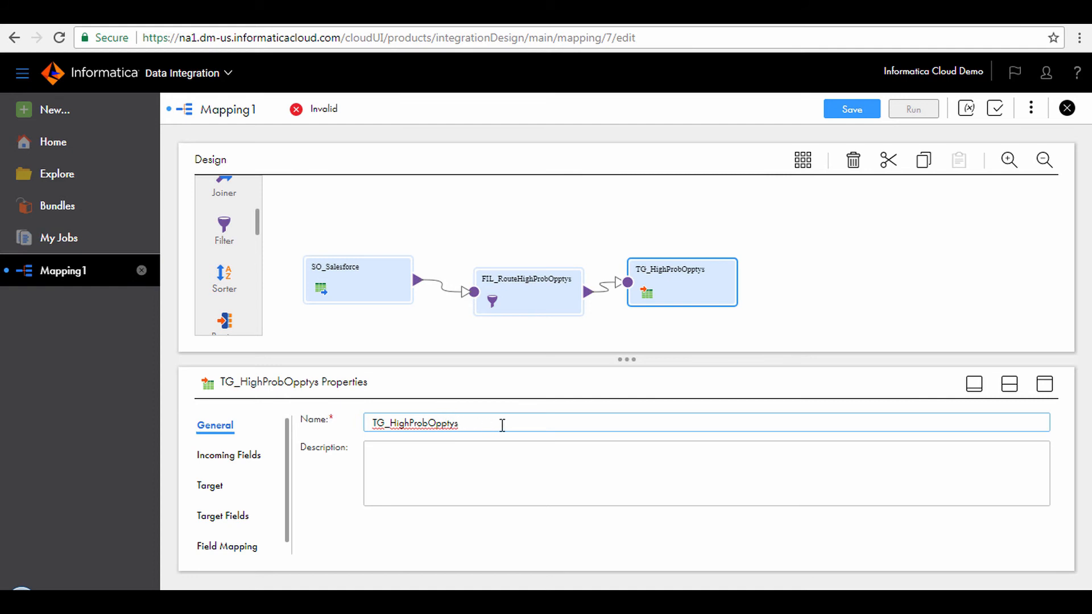
click(803, 169)
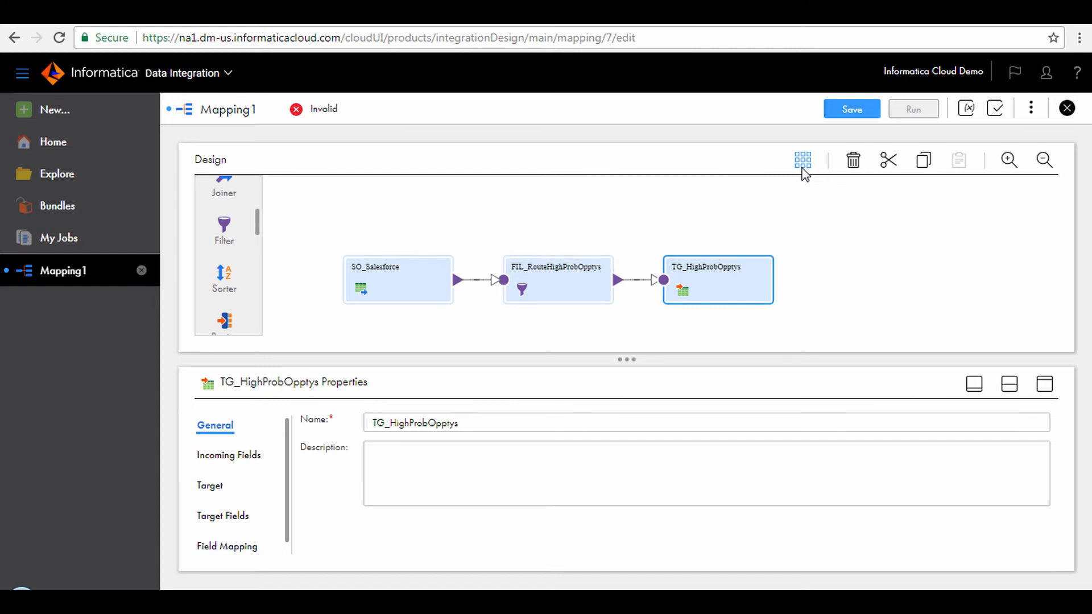
Step: Set the TG_HighProbOpptys target to the XX_ LocalCSVFiles connection with HighProbabilityOpportunities.csv as its existing object
click(210, 486)
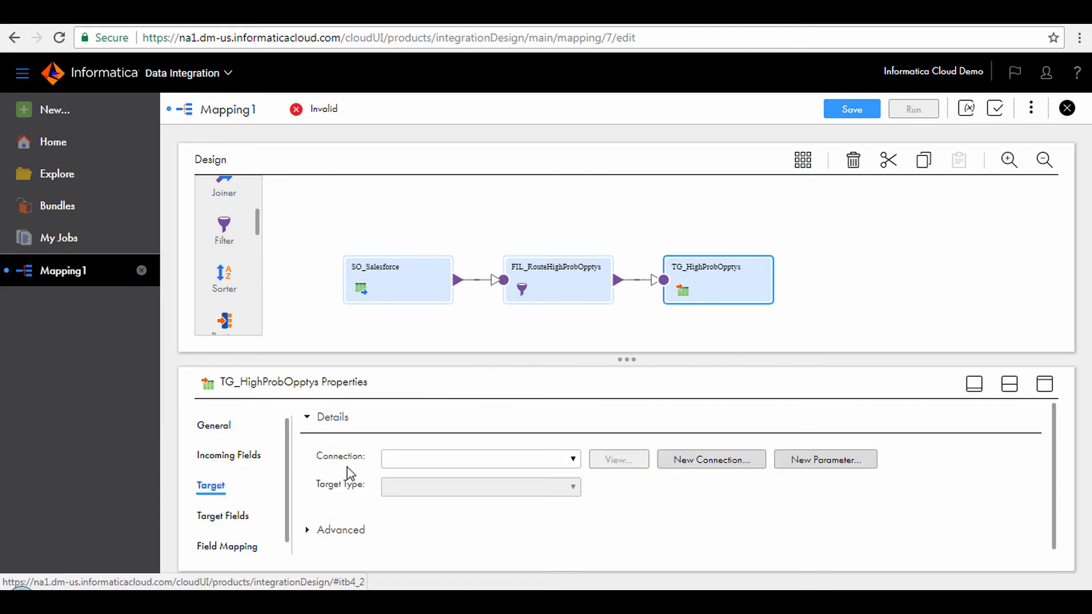
click(426, 462)
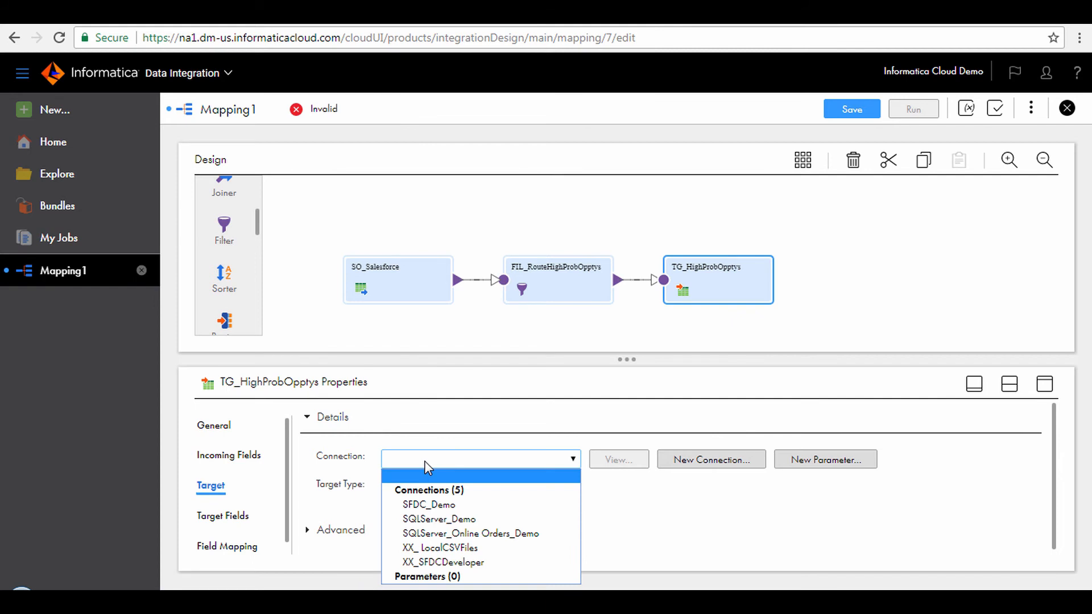
click(443, 547)
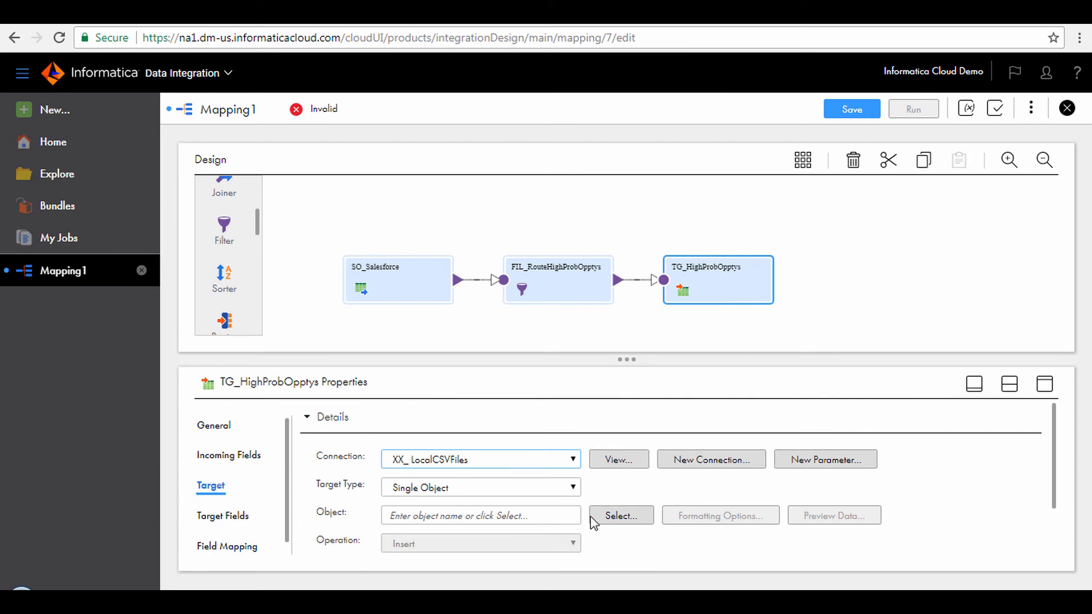
click(606, 522)
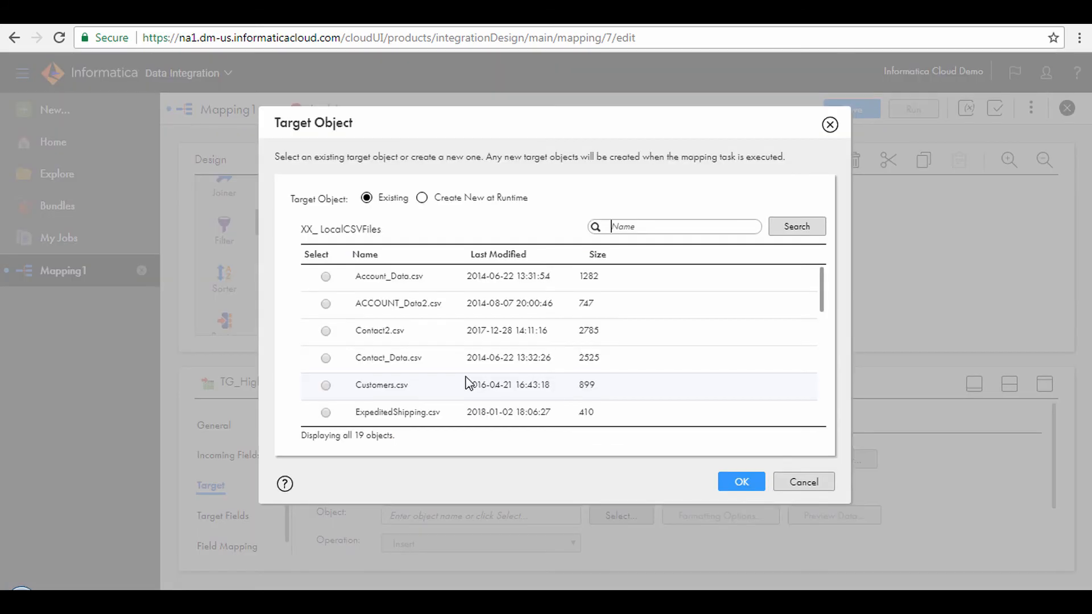
scroll(468, 382, down, 3)
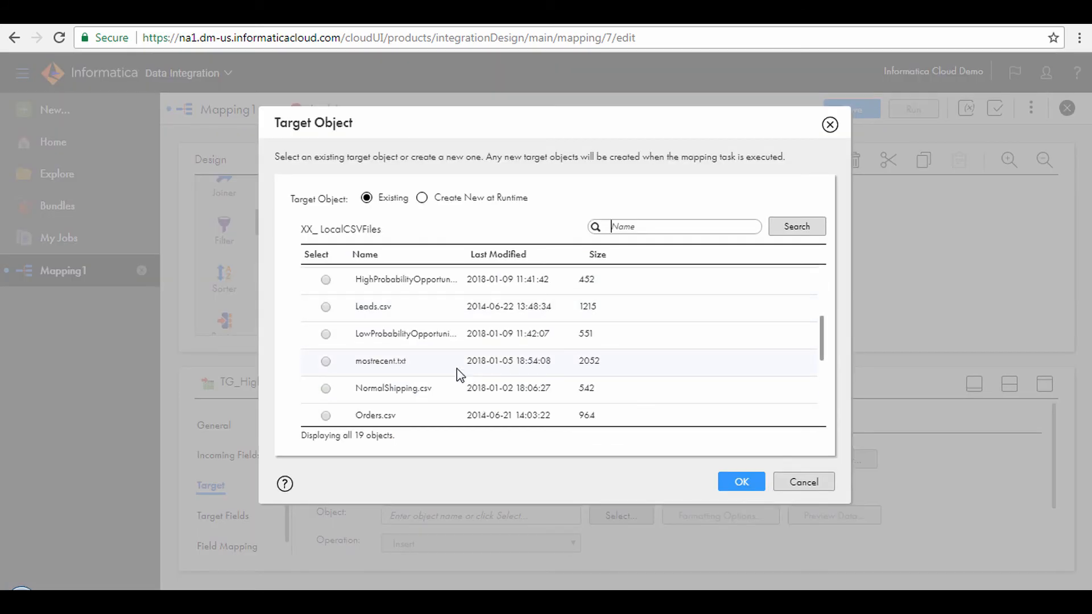
click(421, 284)
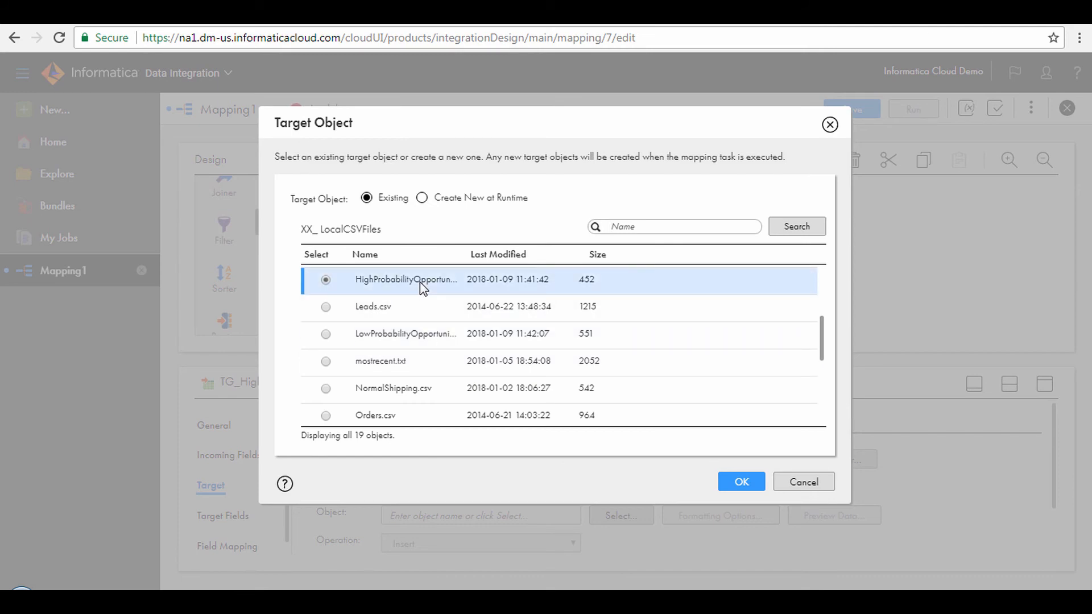
click(734, 482)
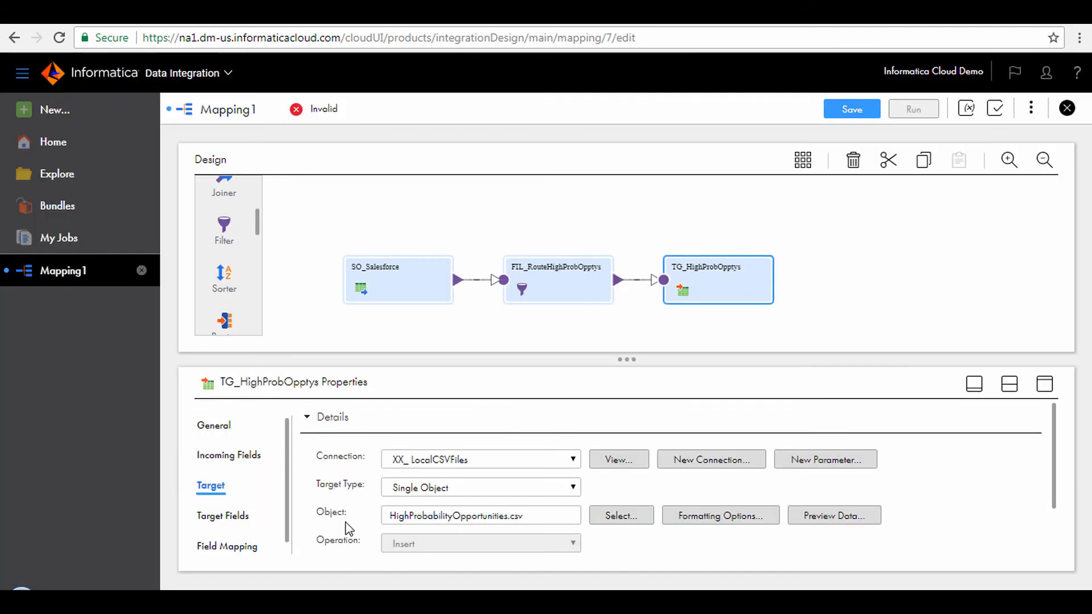
Step: Automatch the incoming fields to the target fields in the TG_HighProbOpptys field mapping and return to the mapping canvas
click(241, 547)
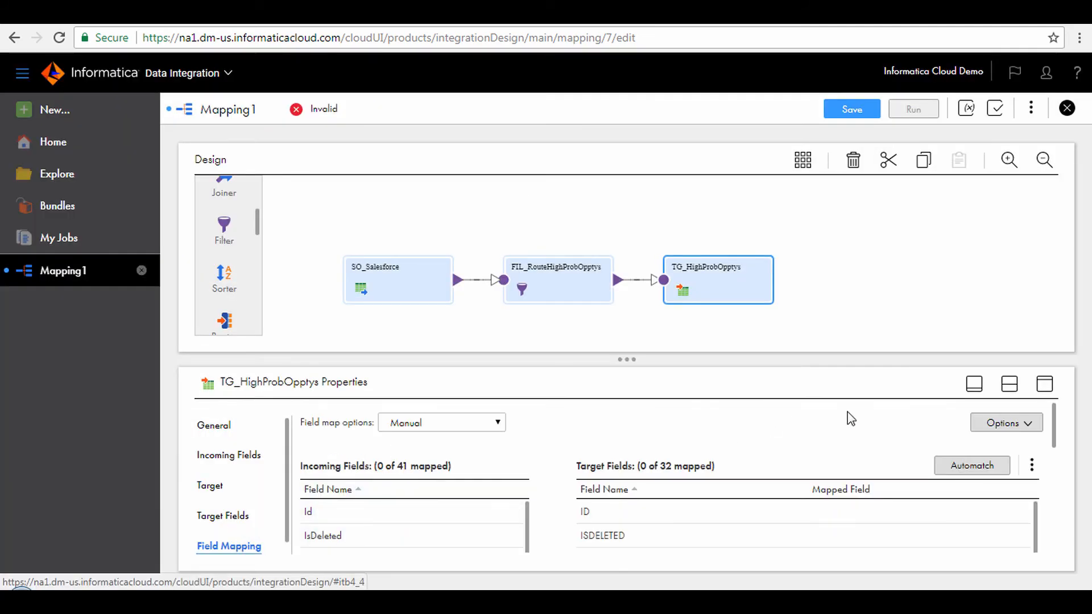
click(1044, 384)
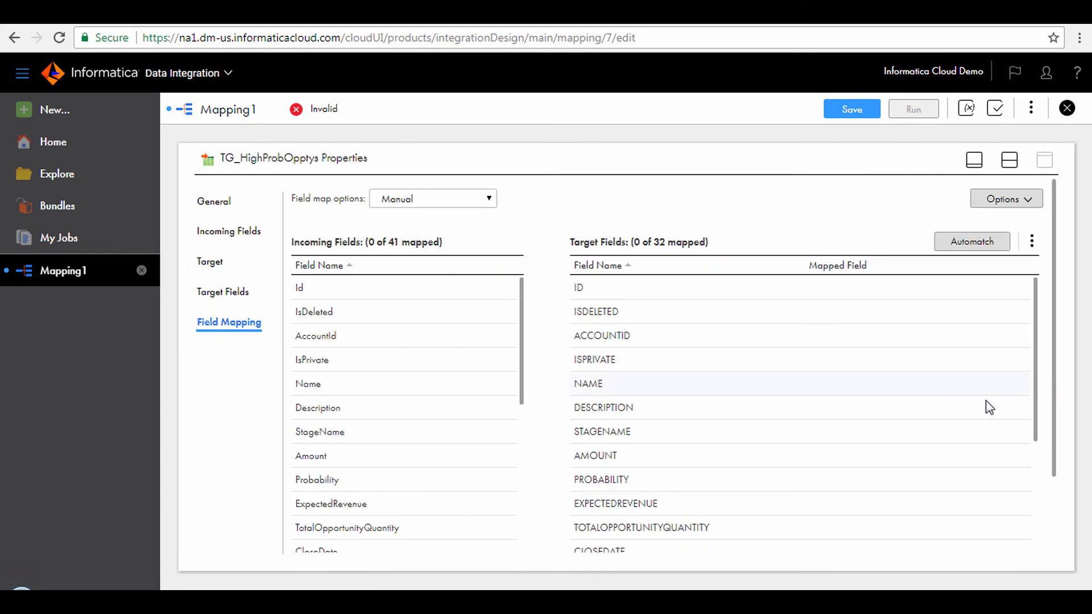
click(974, 248)
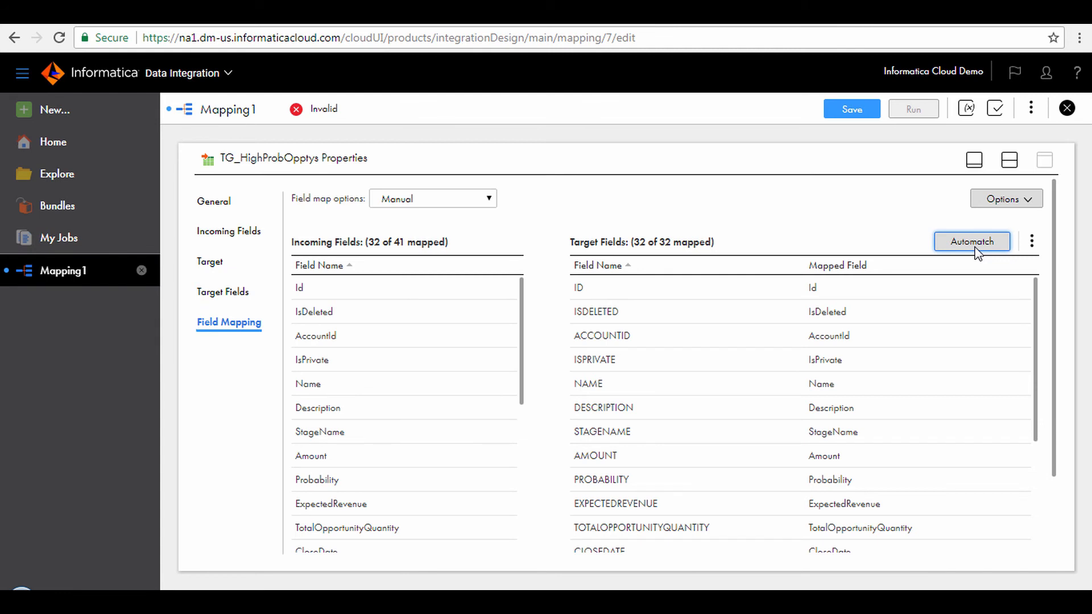
click(1009, 160)
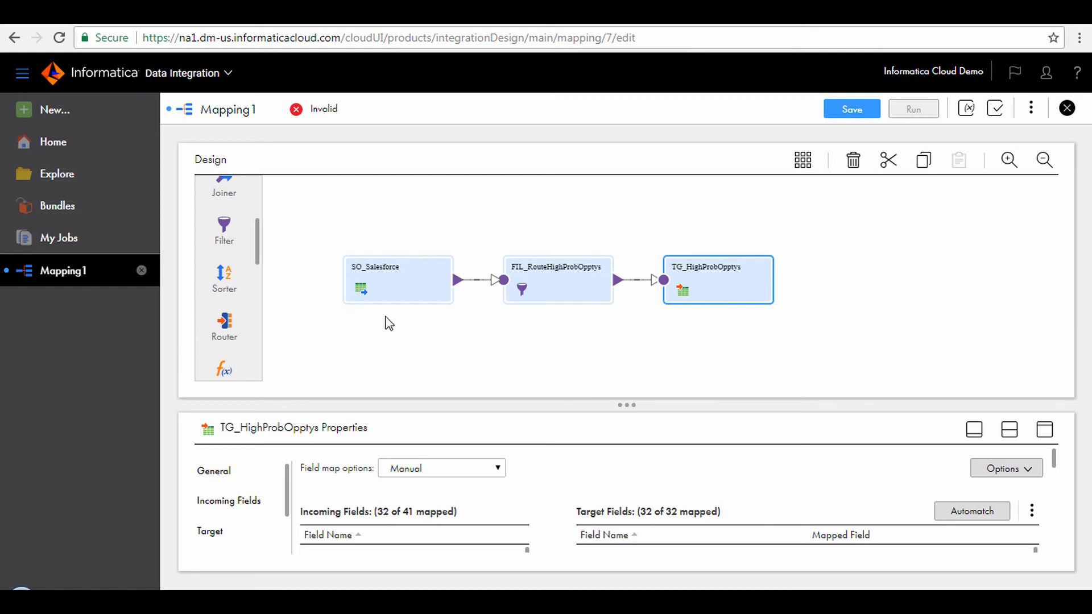
Step: Add a second Filter transformation below the first, fed by SO_Salesforce, and name it FIL_RouteLowProbOpptys
drag(226, 242, 512, 344)
drag(458, 261, 508, 346)
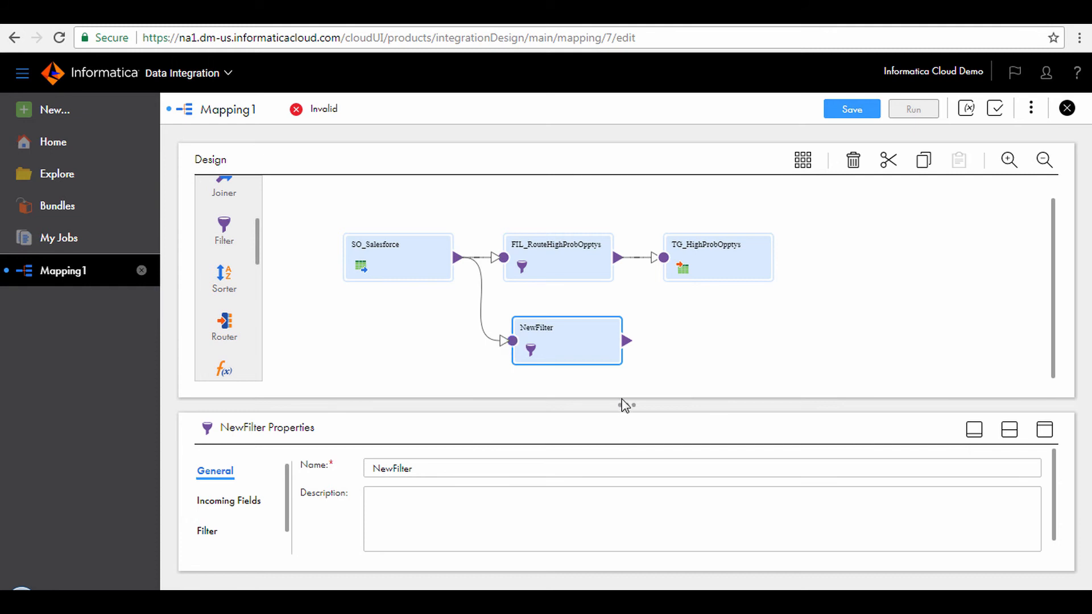
drag(623, 398, 666, 373)
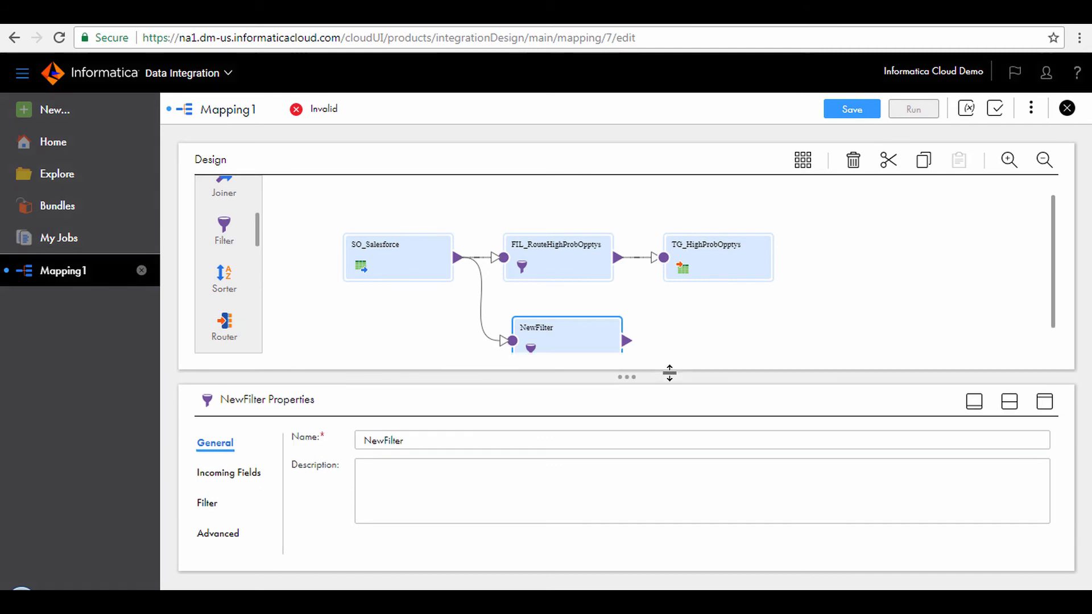
scroll(739, 332, down, 1)
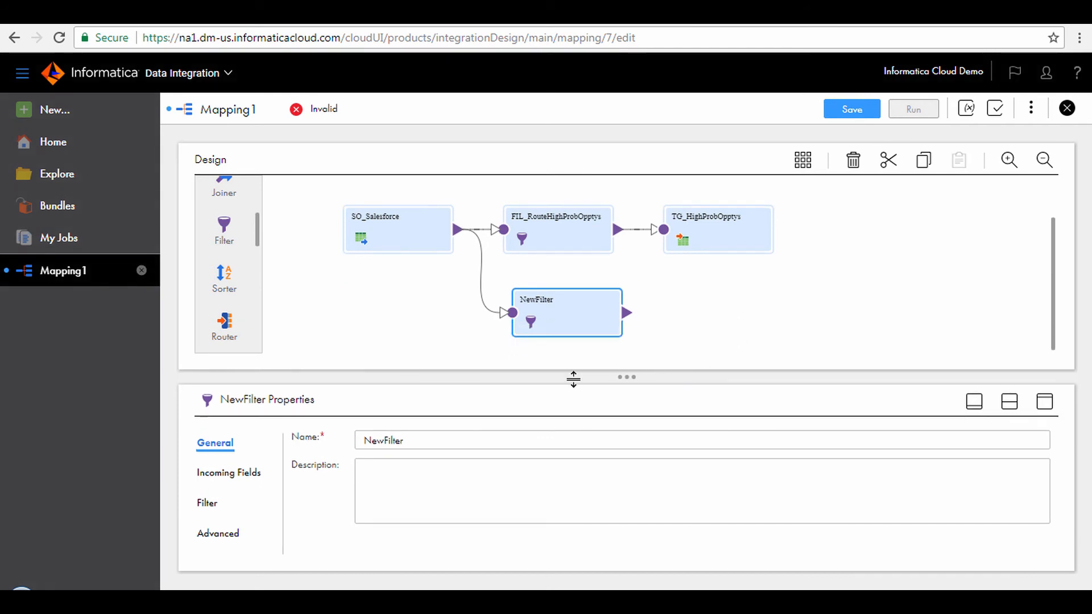
double_click(375, 439)
text(FIL_RouteLowProbOpptys)
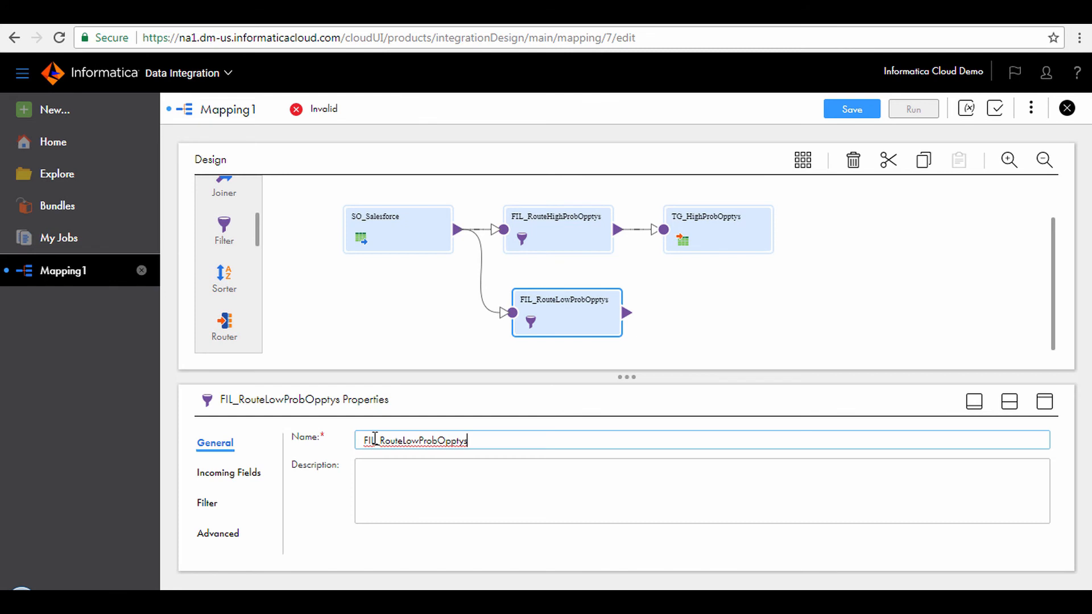
Step: Add a simple filter condition to FIL_RouteLowProbOpptys: Probability < (Less than) 70
click(207, 509)
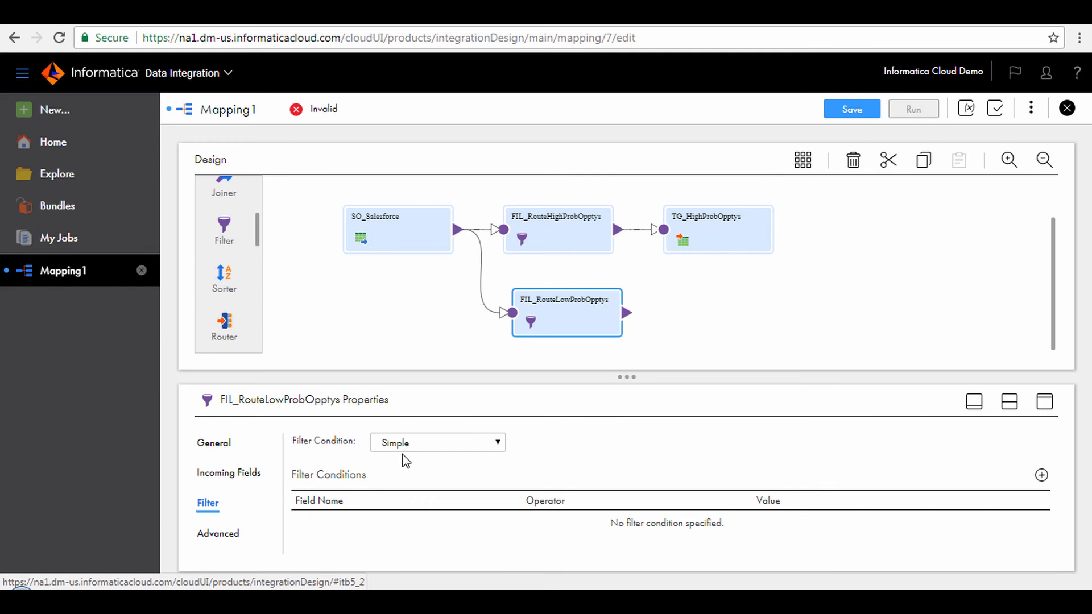
click(1042, 475)
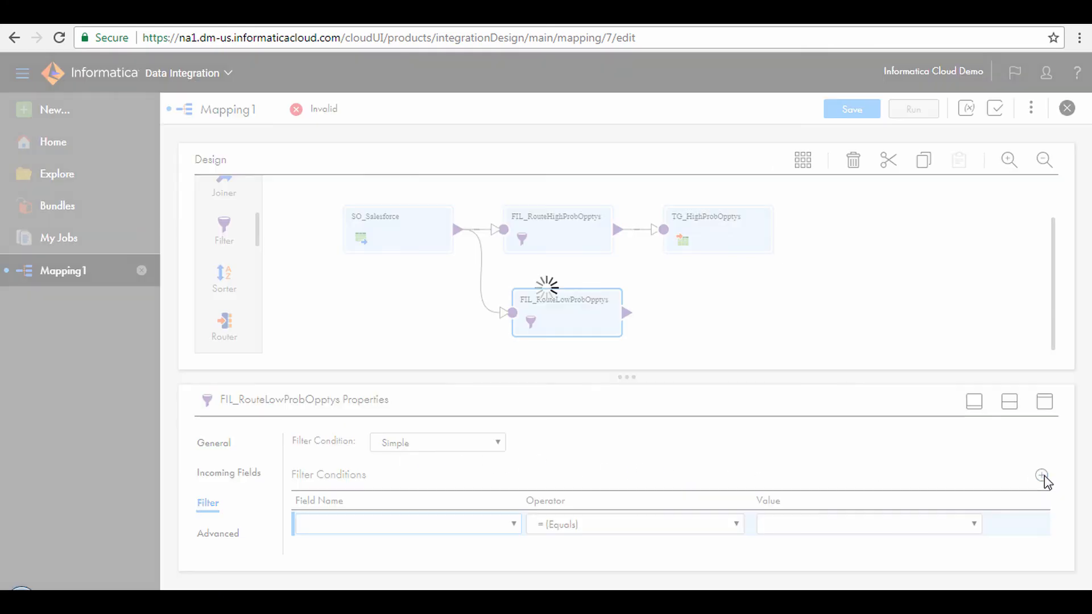
click(506, 524)
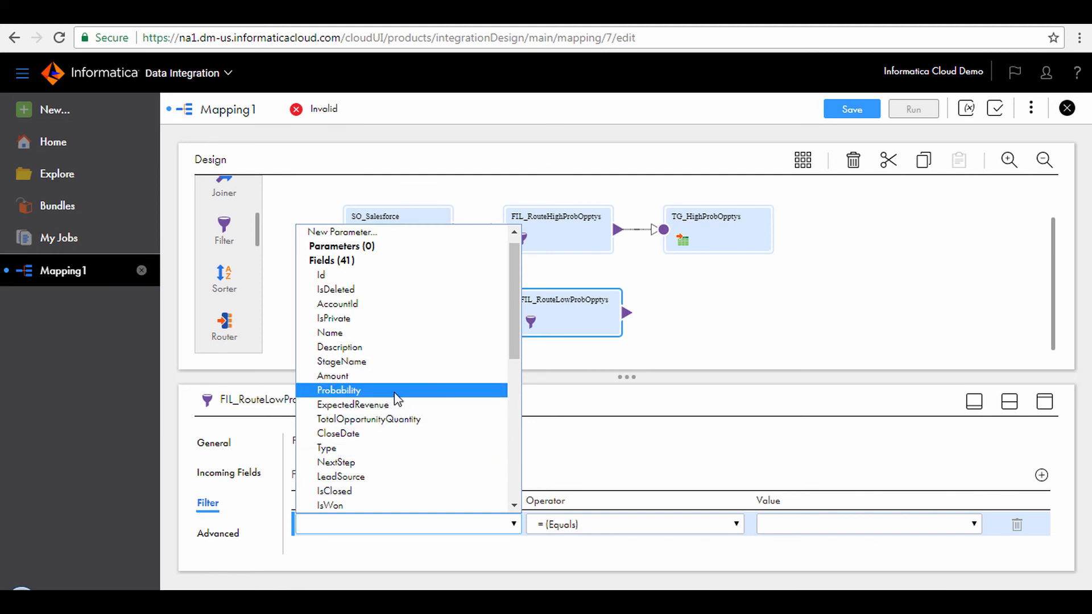
click(395, 391)
click(609, 524)
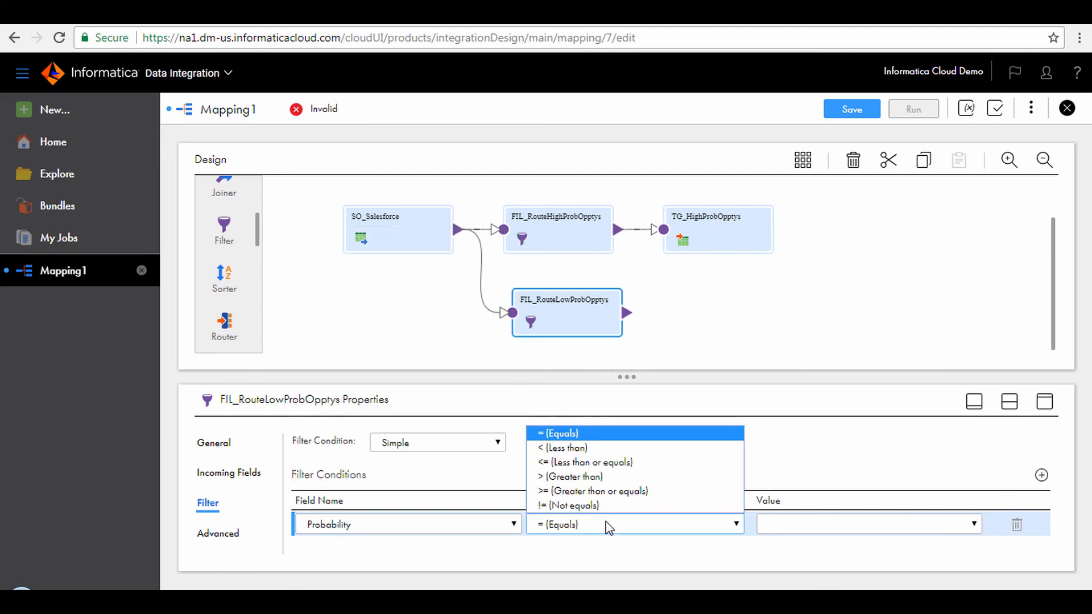
click(612, 448)
click(768, 524)
text(70)
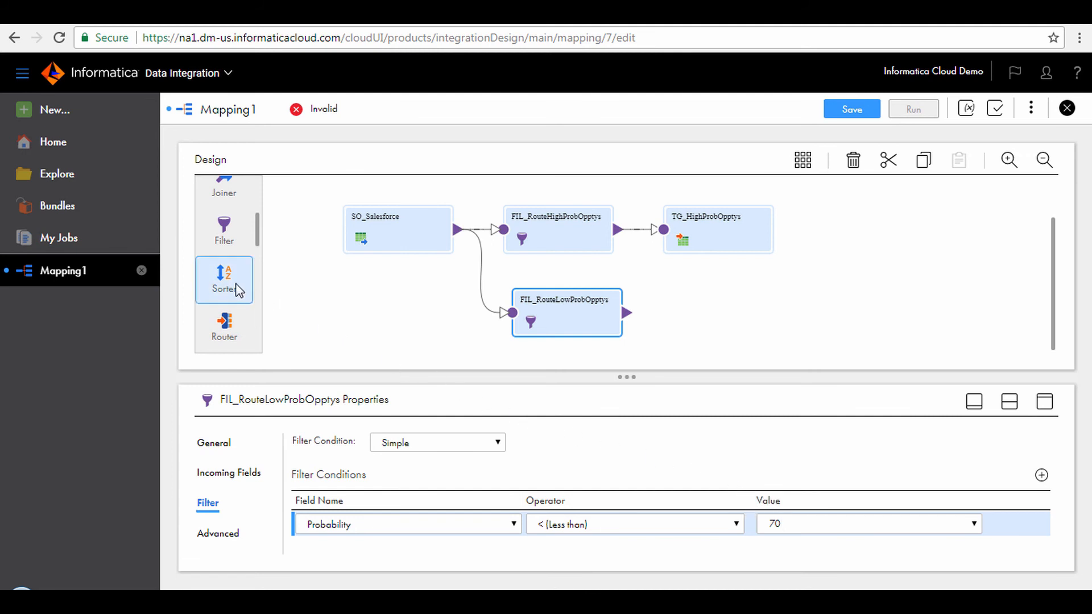
Step: Add a second Target transformation beside FIL_RouteLowProbOpptys and link the filter's output to it
scroll(238, 291, up, 3)
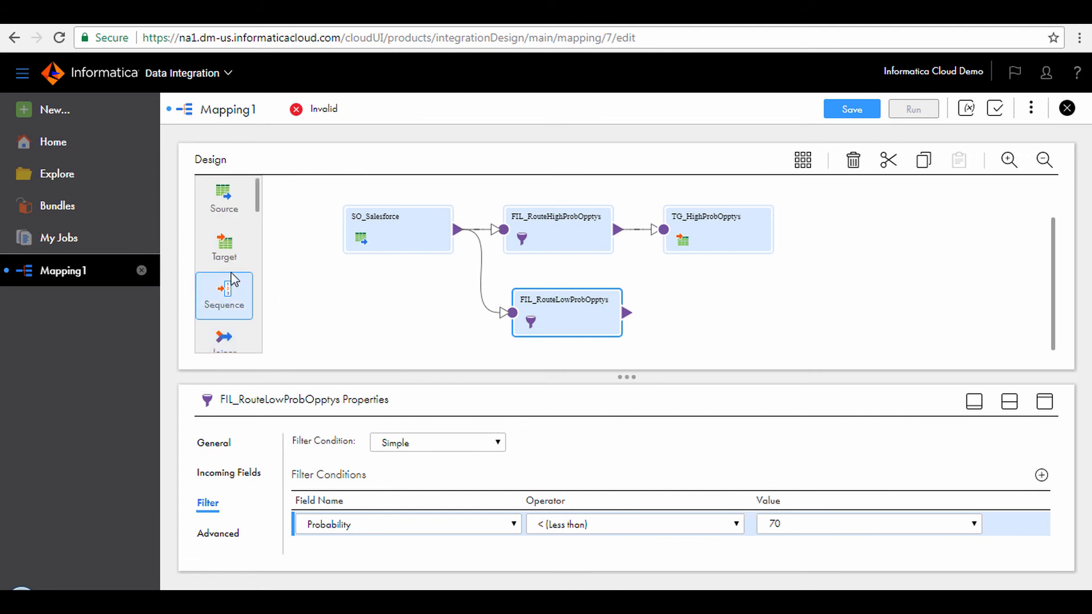
drag(230, 244, 709, 314)
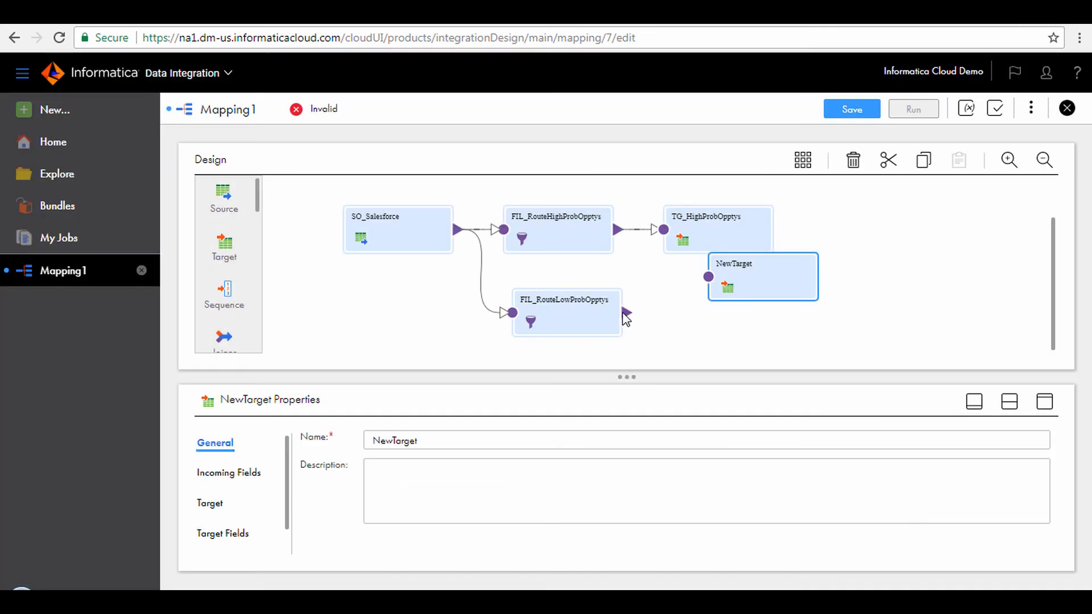
drag(624, 312, 711, 285)
Step: Rename the new target as TG_LowProbOpptys and auto-arrange the mapping layout
double_click(412, 440)
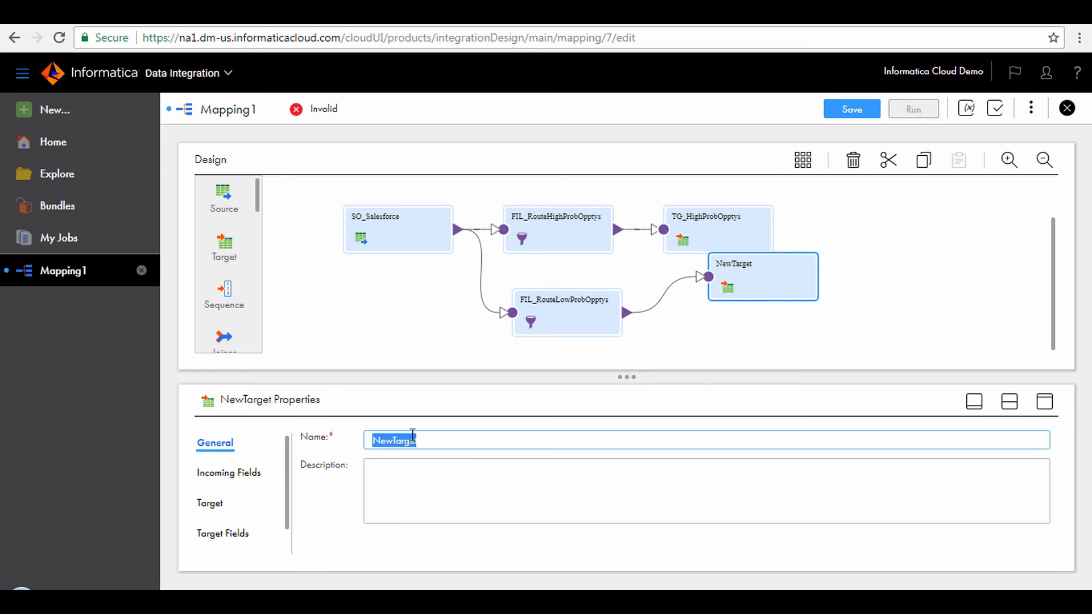
text(TG_LowProbOpptys)
key(Return)
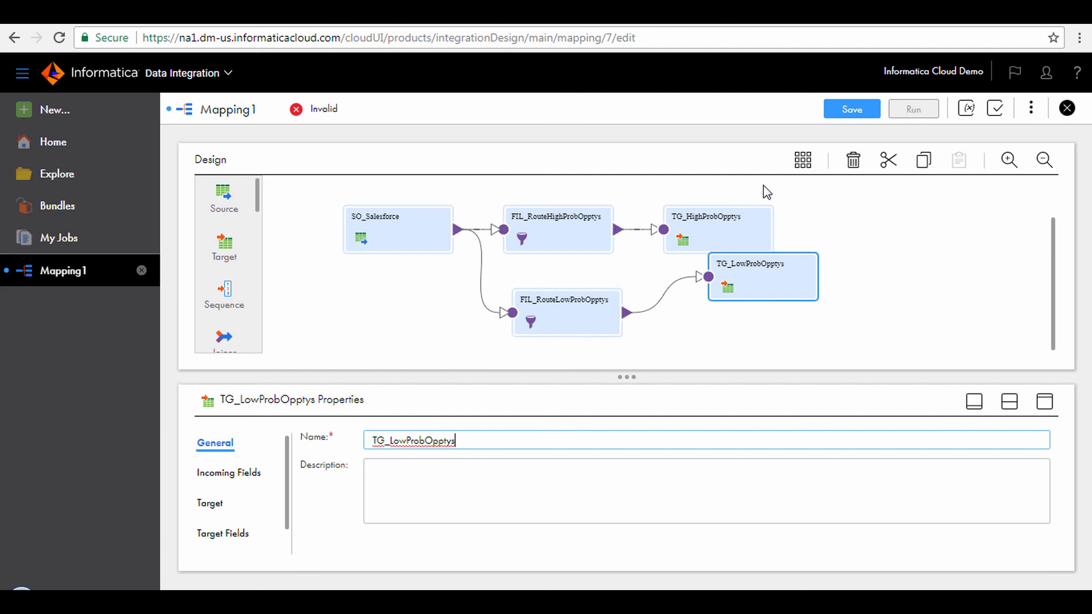
click(802, 163)
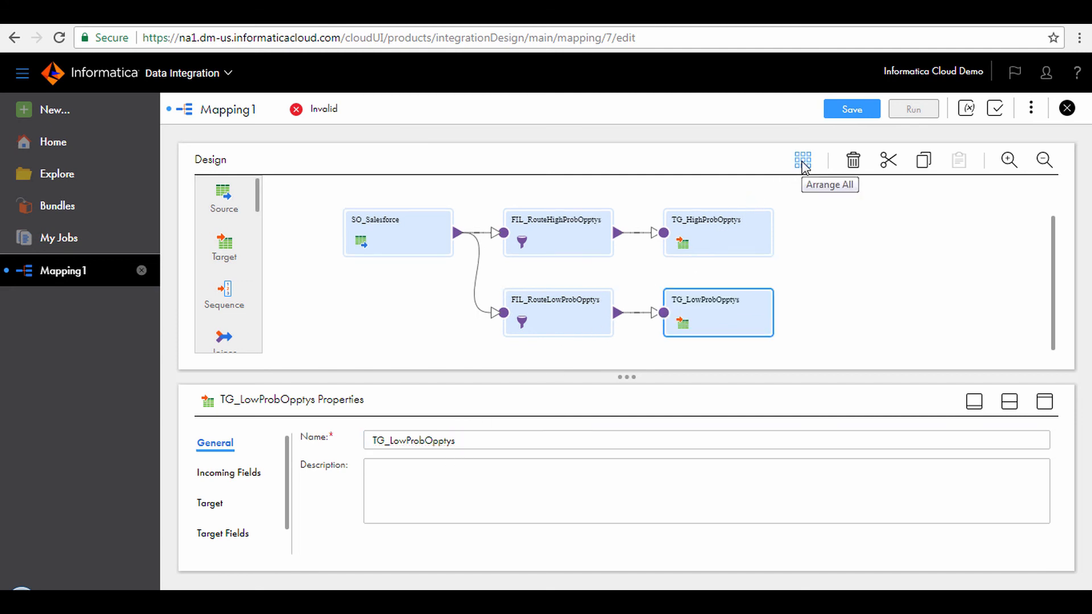
Step: Set the TG_LowProbOpptys target to the XX_ LocalCSVFiles connection with LowProbabilityOpportunities.csv as its existing object
click(212, 508)
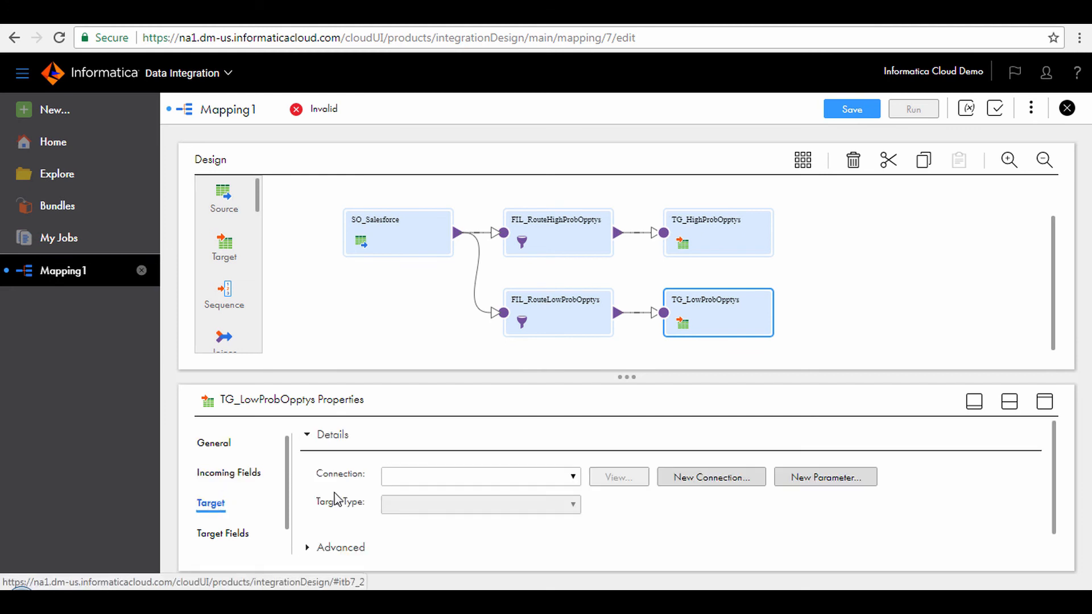
click(391, 474)
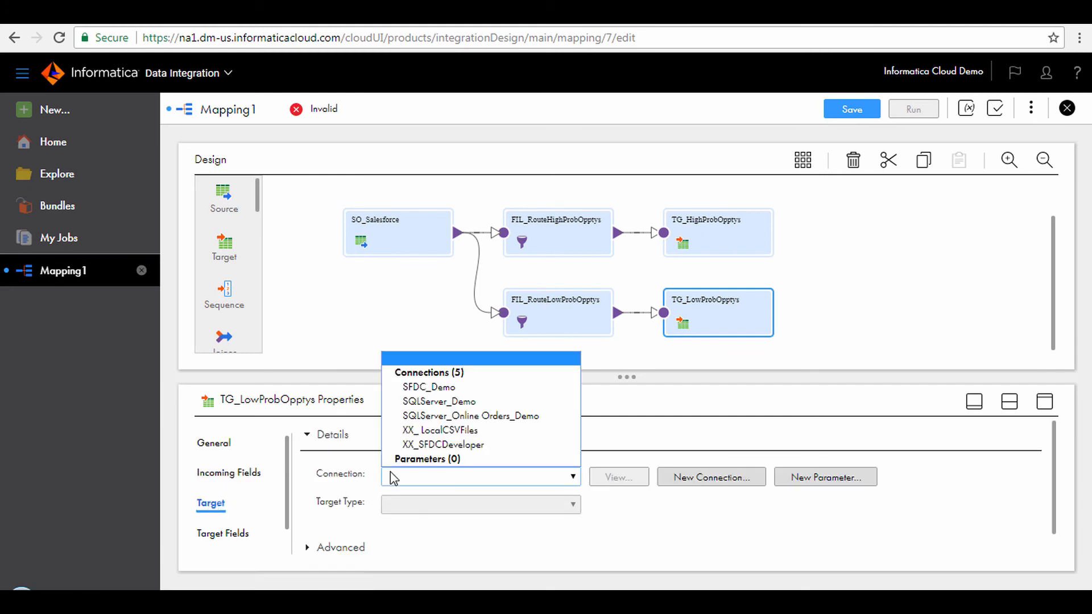
click(441, 430)
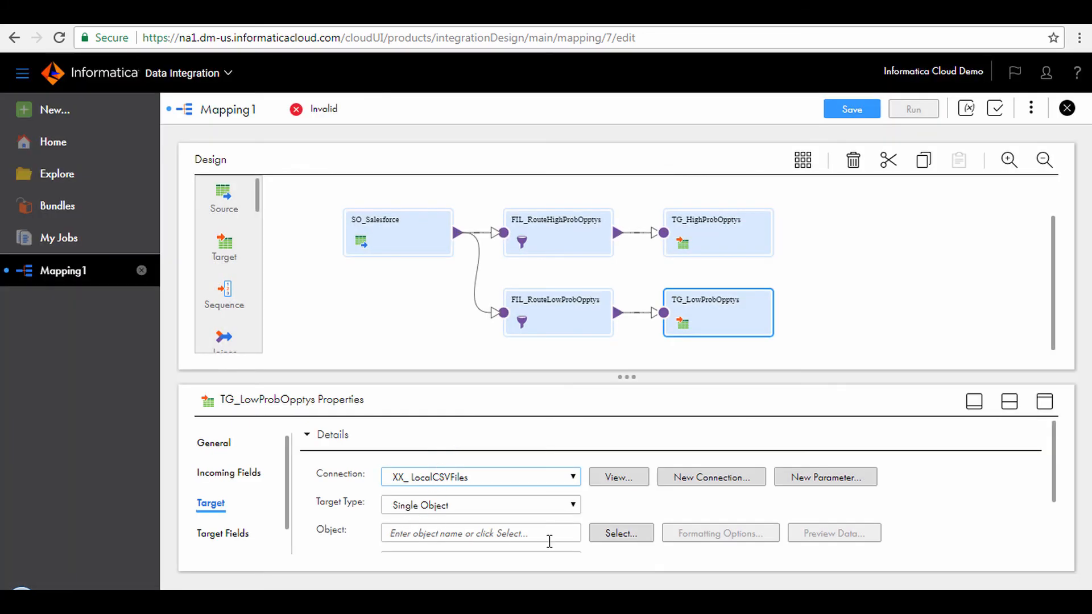
click(616, 537)
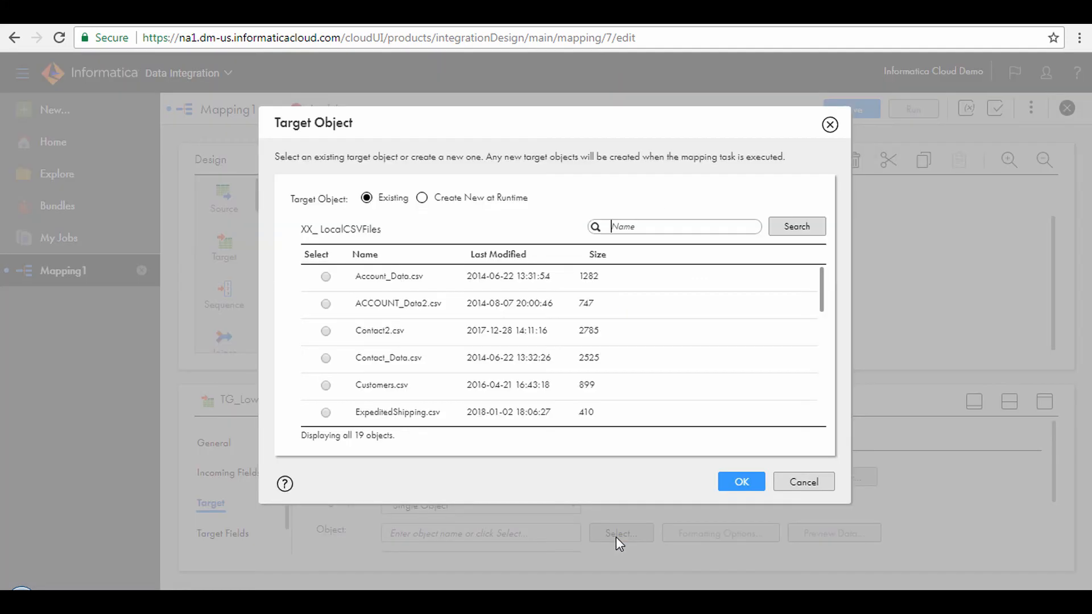
scroll(483, 387, down, 2)
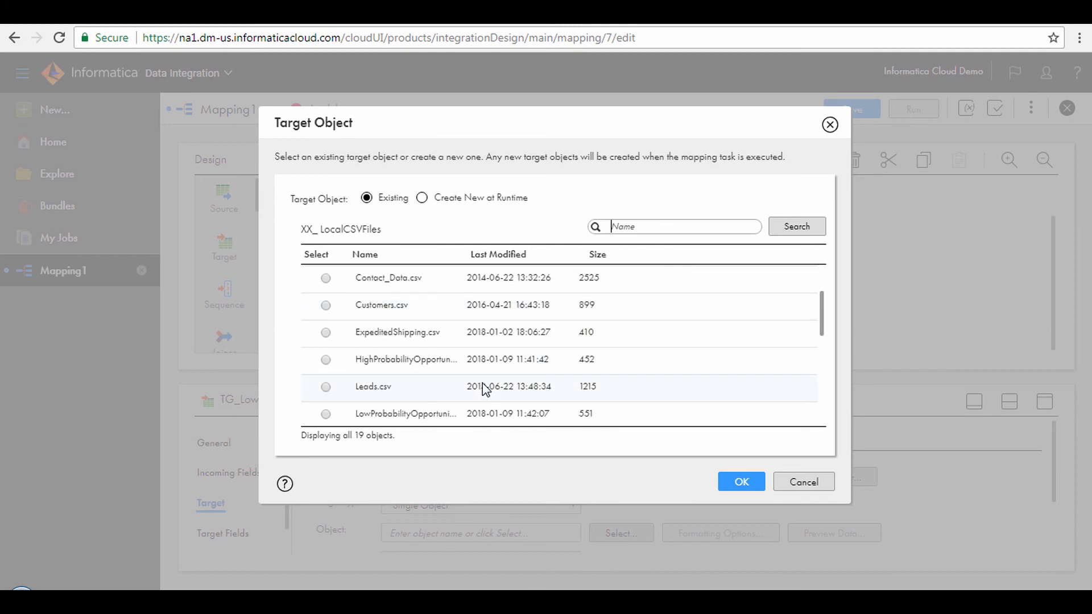
scroll(482, 387, down, 2)
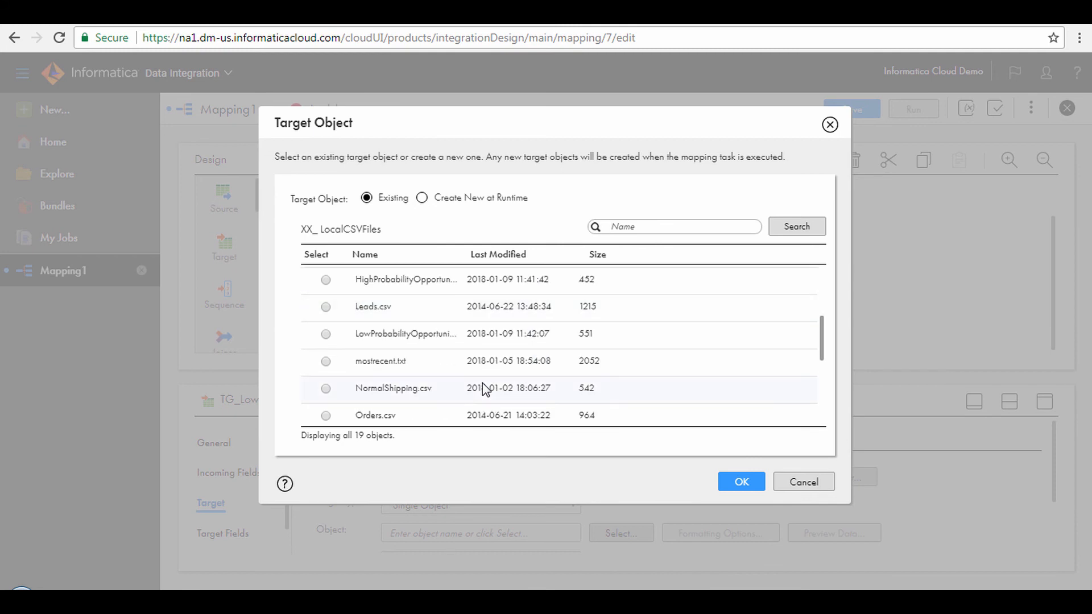
click(419, 340)
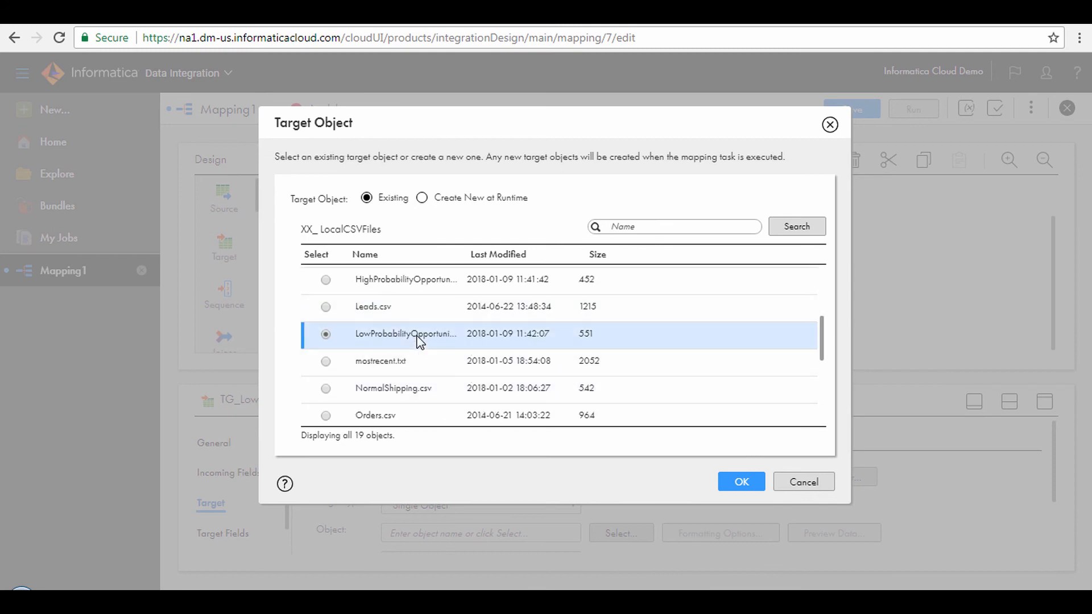
click(739, 482)
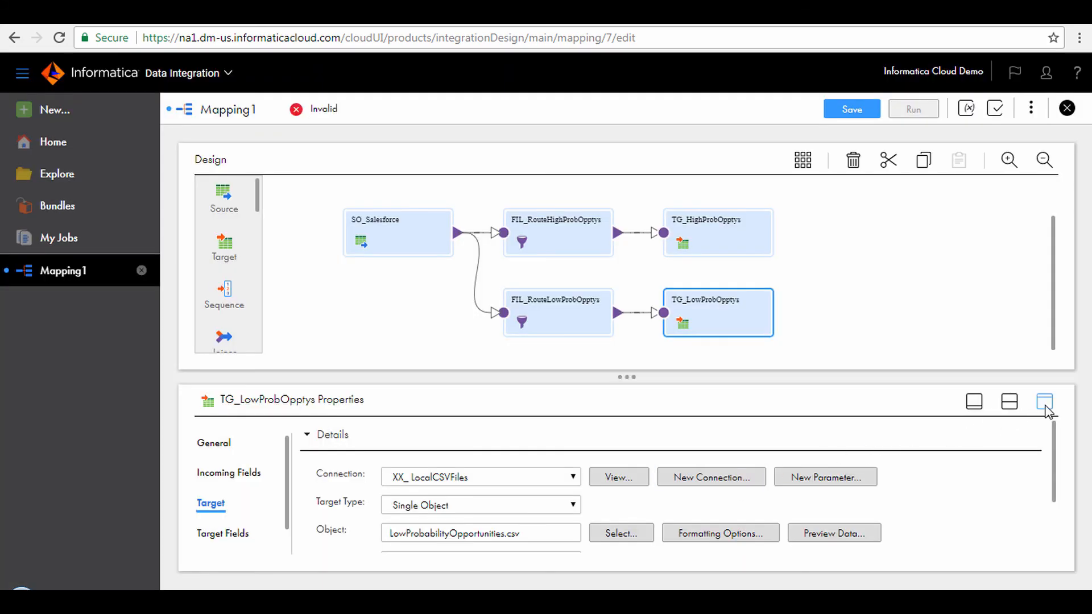
Step: Automatch the incoming fields to the TG_LowProbOpptys target fields and save the mapping as Demo_MultiTarget
click(1046, 405)
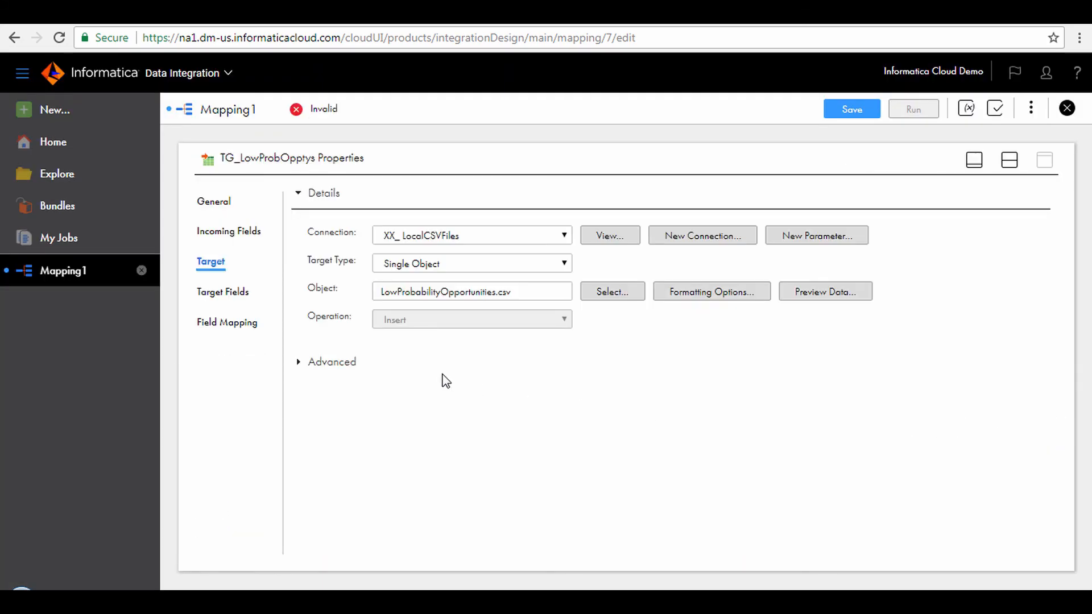
click(259, 330)
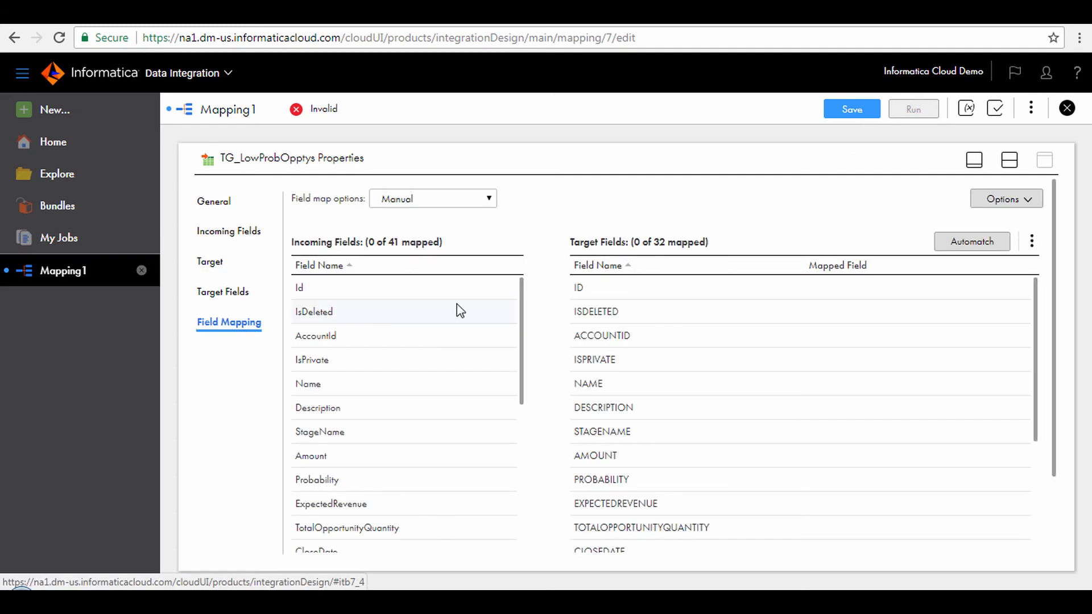
click(967, 244)
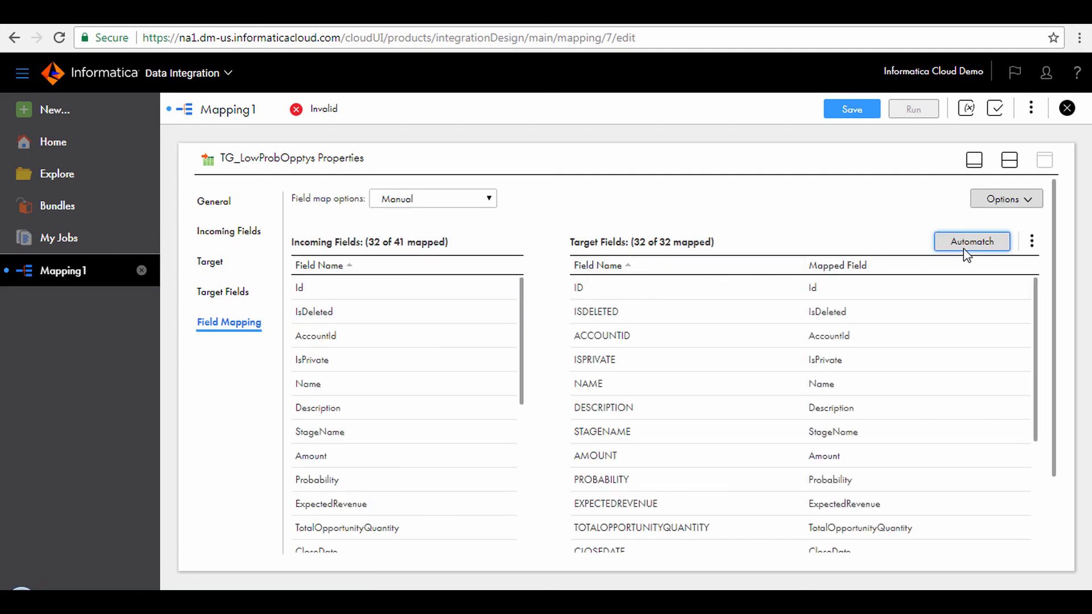
click(1009, 160)
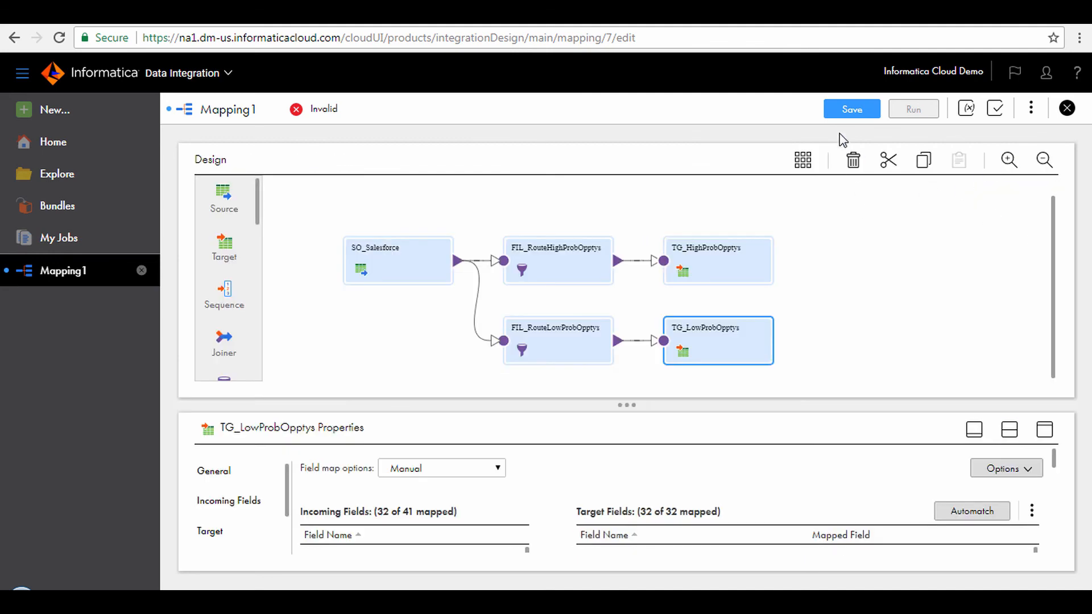
click(845, 117)
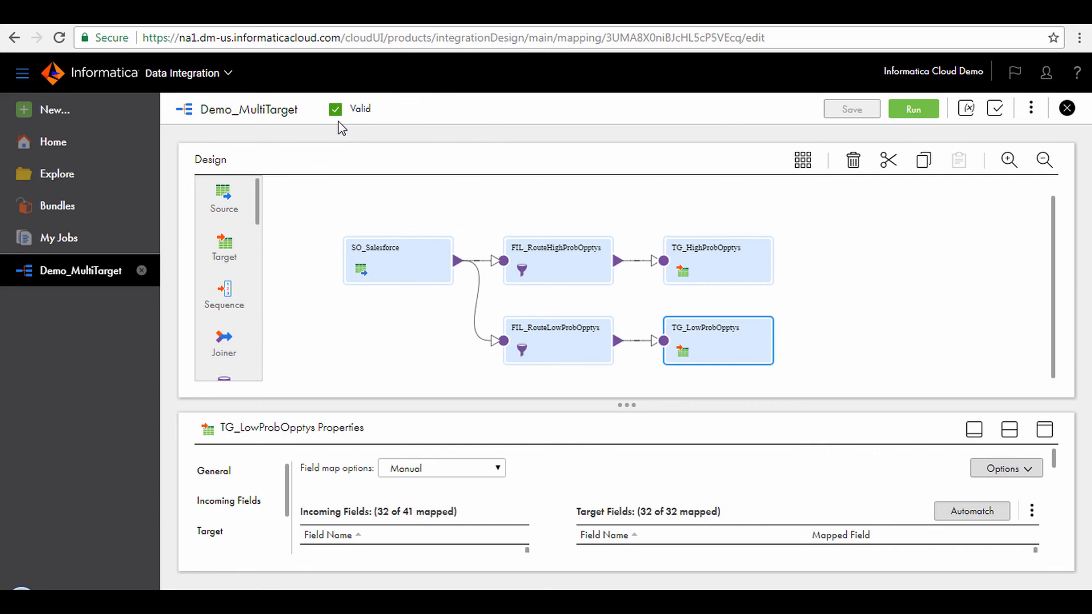
Step: Run the Demo_MultiTarget mapping with XX_Agent_Group as its runtime environment
click(915, 114)
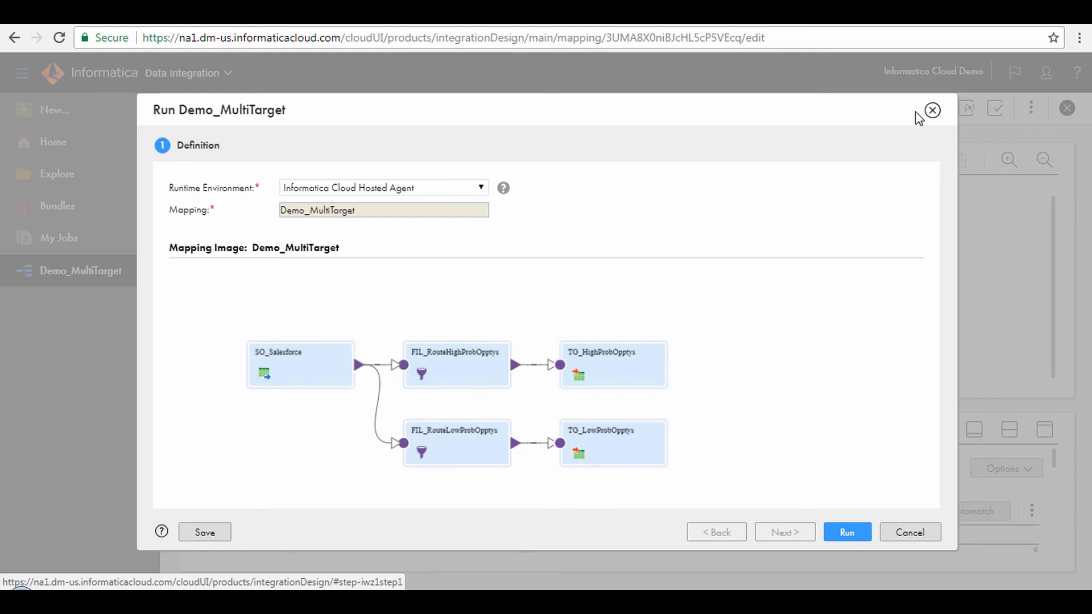
click(449, 194)
click(418, 234)
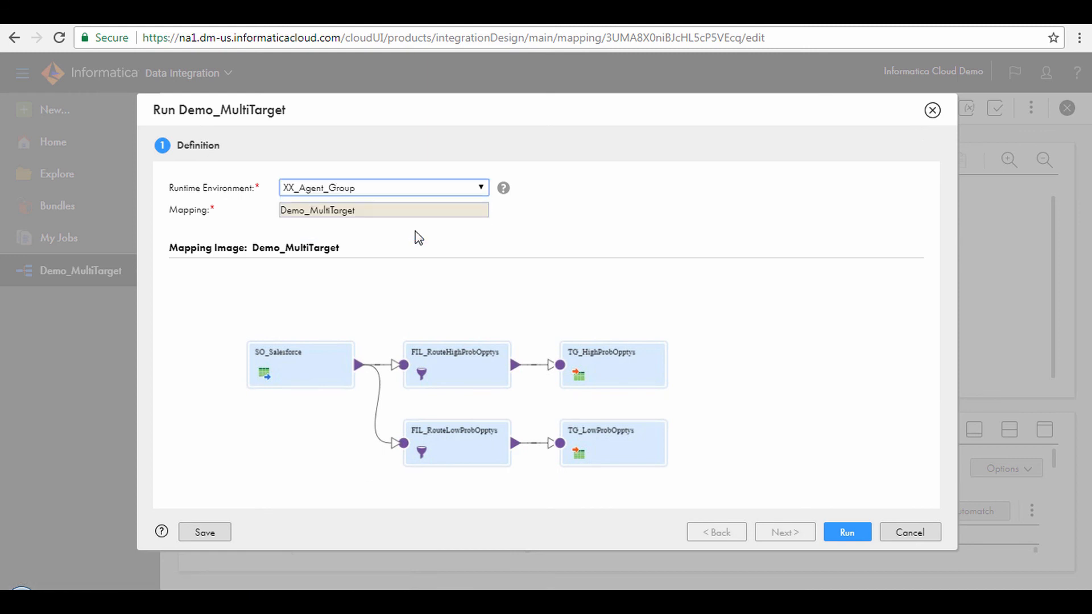
click(841, 530)
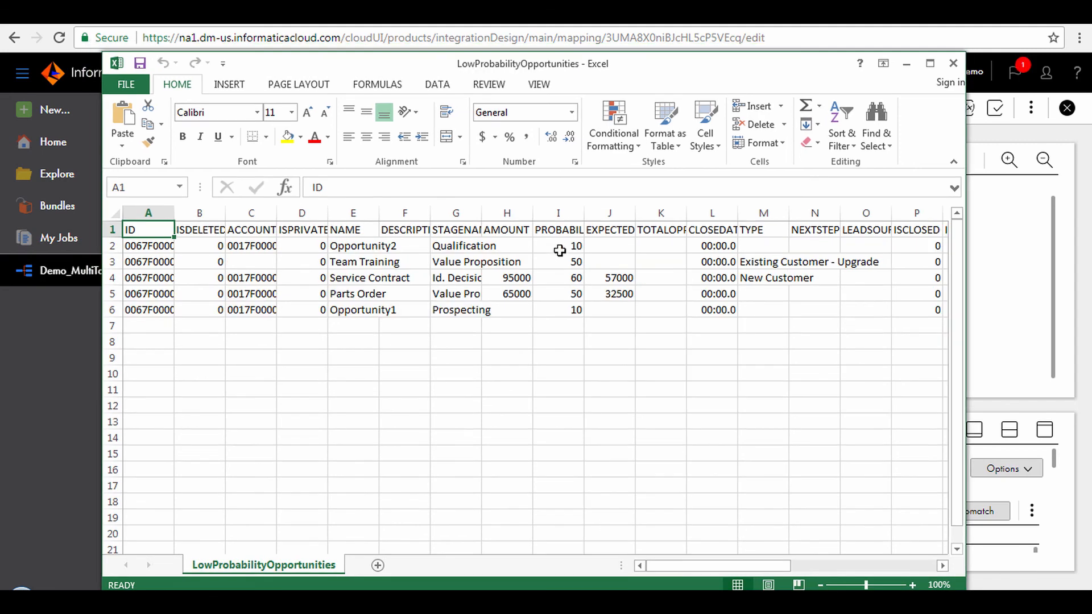
Step: In the LowProbabilityOpportunities file in Excel, autofit the PROBABILITY column to show its full heading
drag(584, 219, 585, 220)
double_click(585, 219)
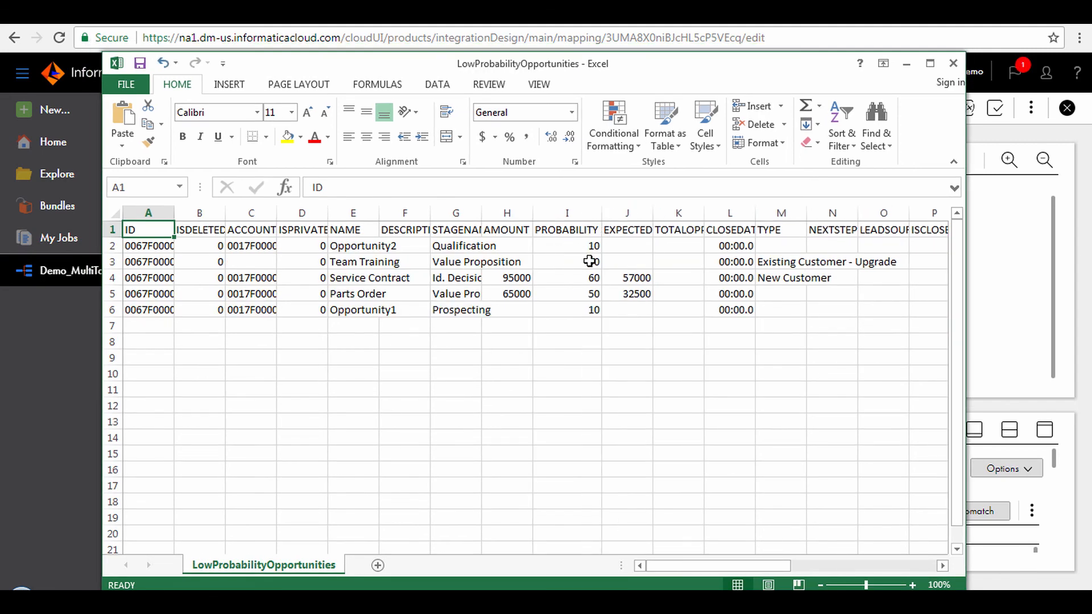